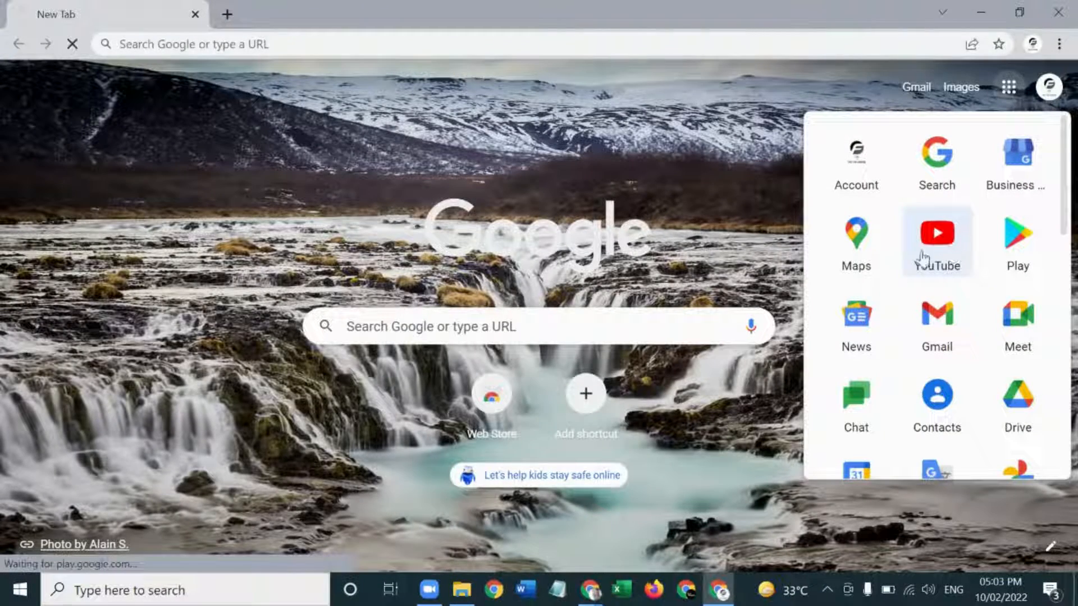
# - Go to YouTube from the Google apps and begin creating a channel for the signed-in account
pyautogui.click(950, 252)
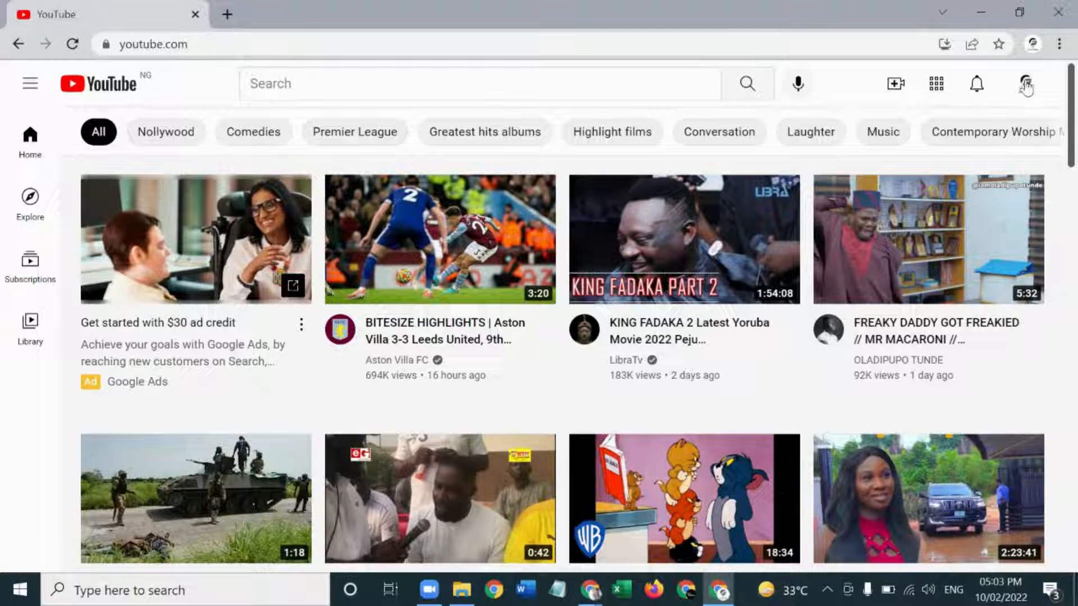
pyautogui.click(1026, 85)
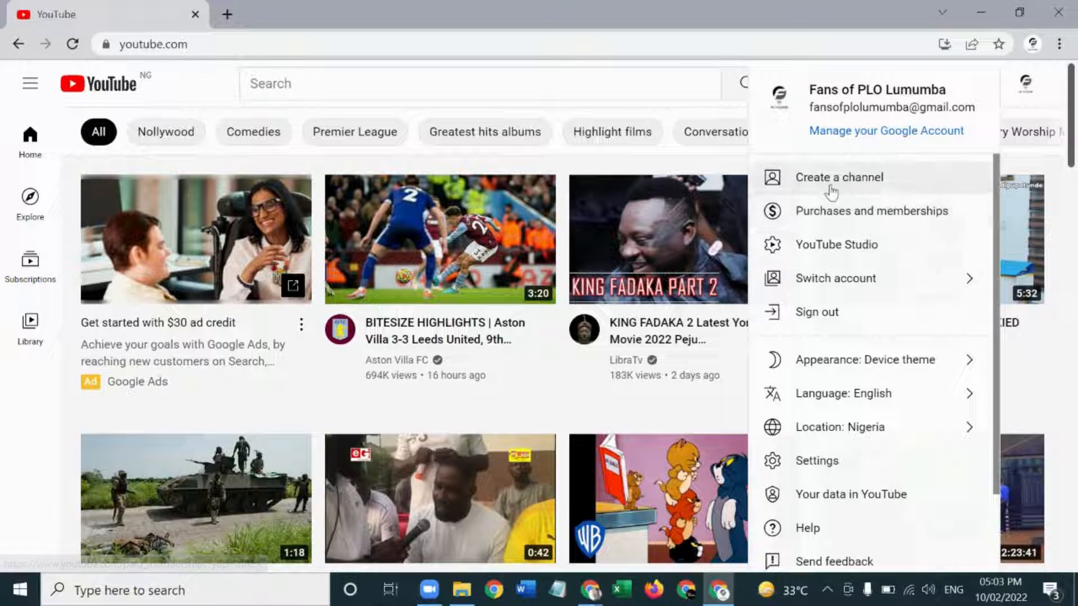
pyautogui.click(879, 180)
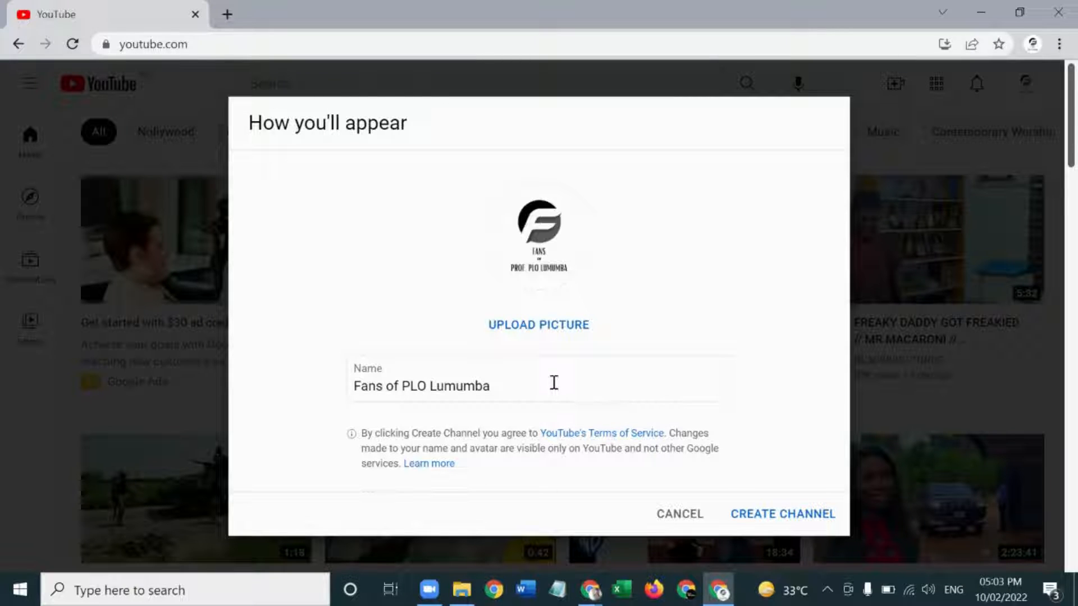
# - Replace the suggested channel name with "Rachel creative" and create the channel
pyautogui.moveTo(491, 387); pyautogui.dragTo(339, 396)
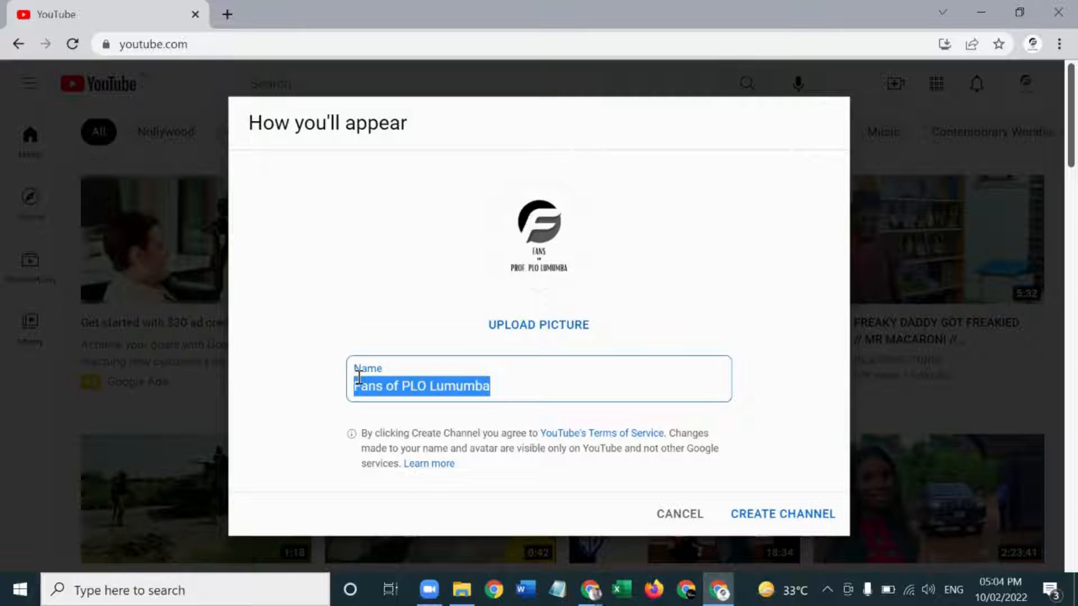
pyautogui.write('Rac')
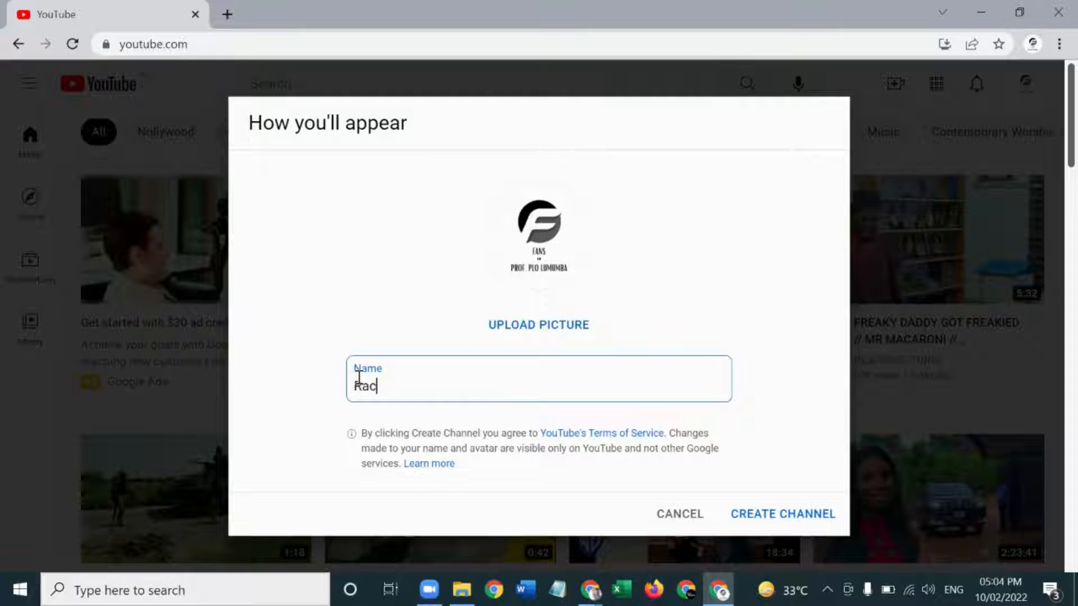
pyautogui.write('hel creative')
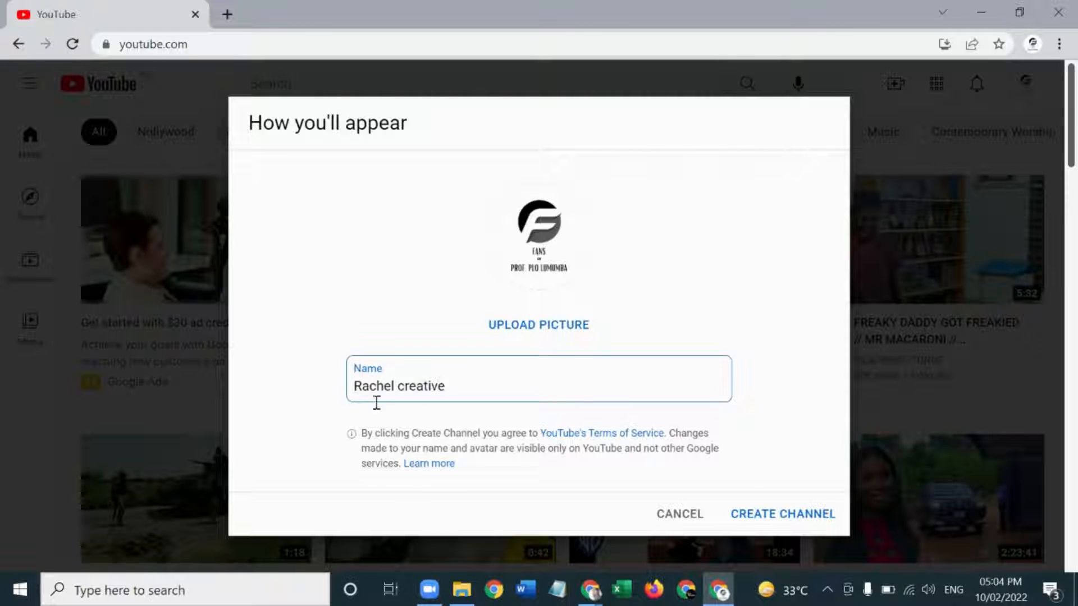
pyautogui.click(751, 512)
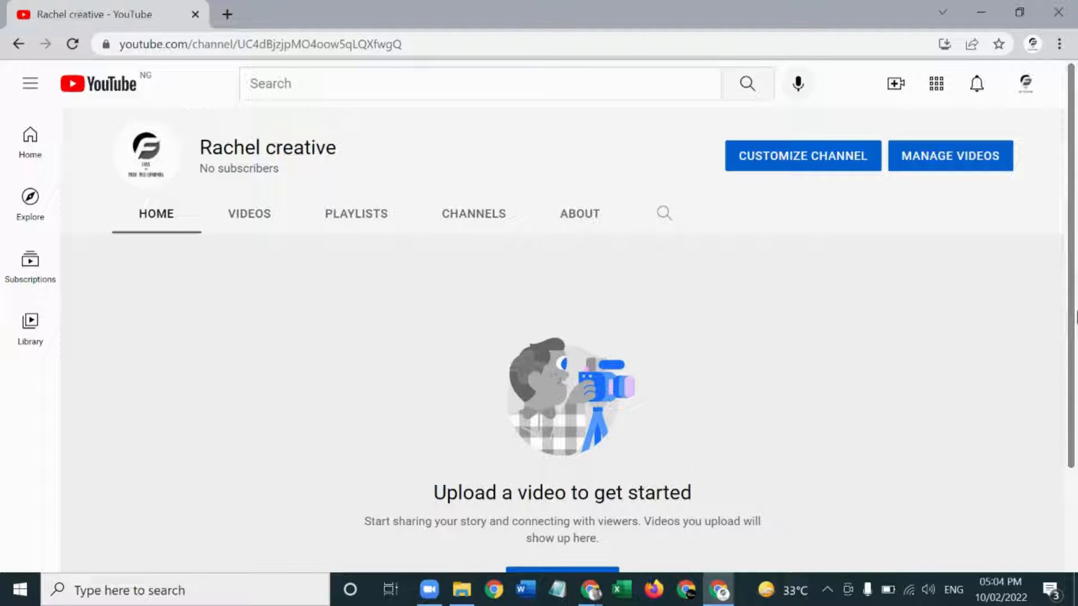
# - Open the new channel's customization page in YouTube Studio
pyautogui.click(1031, 99)
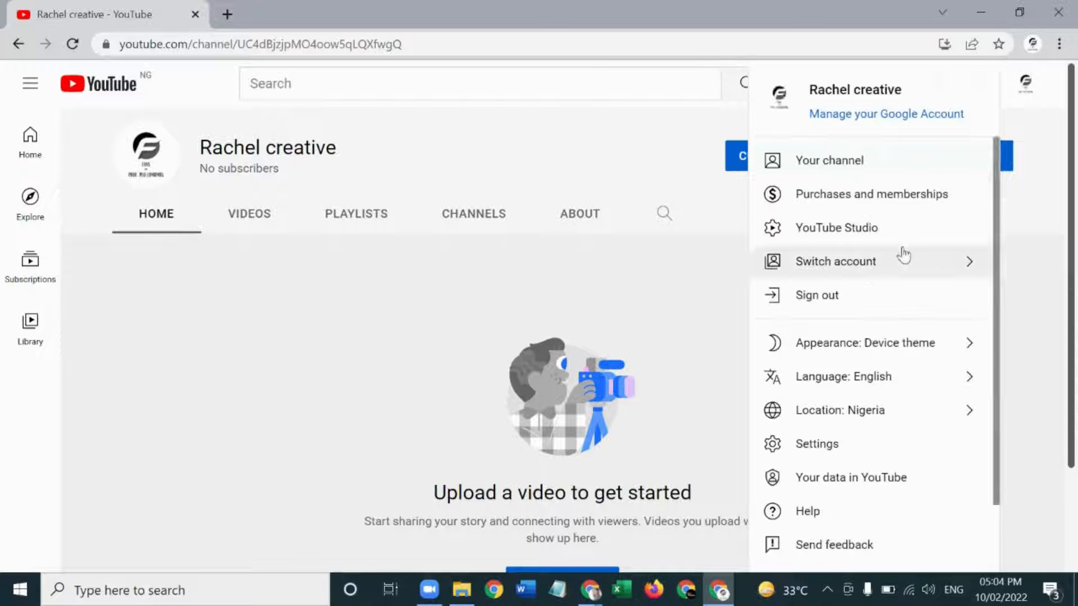
pyautogui.click(709, 266)
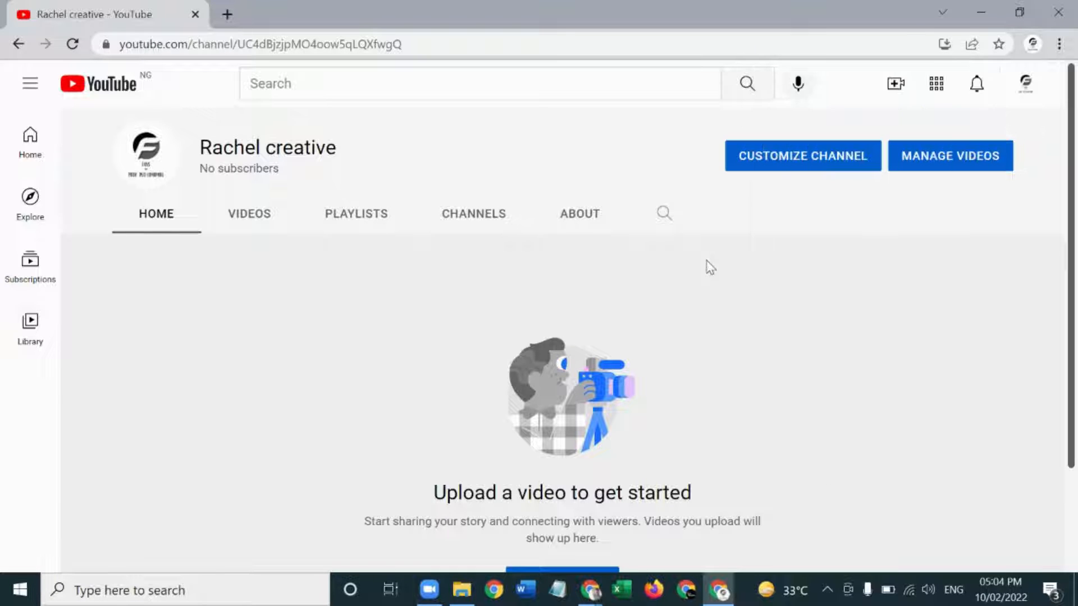
pyautogui.click(803, 155)
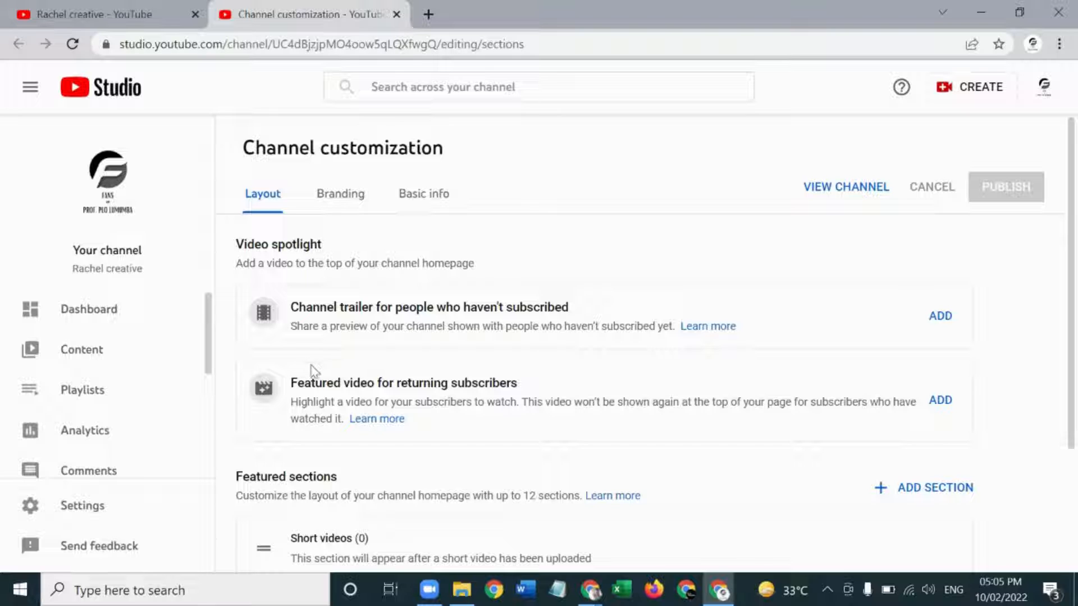
# - Examine the upload defaults in the Studio settings, covering basic info, the visibility choices, tags and advanced settings
pyautogui.click(135, 512)
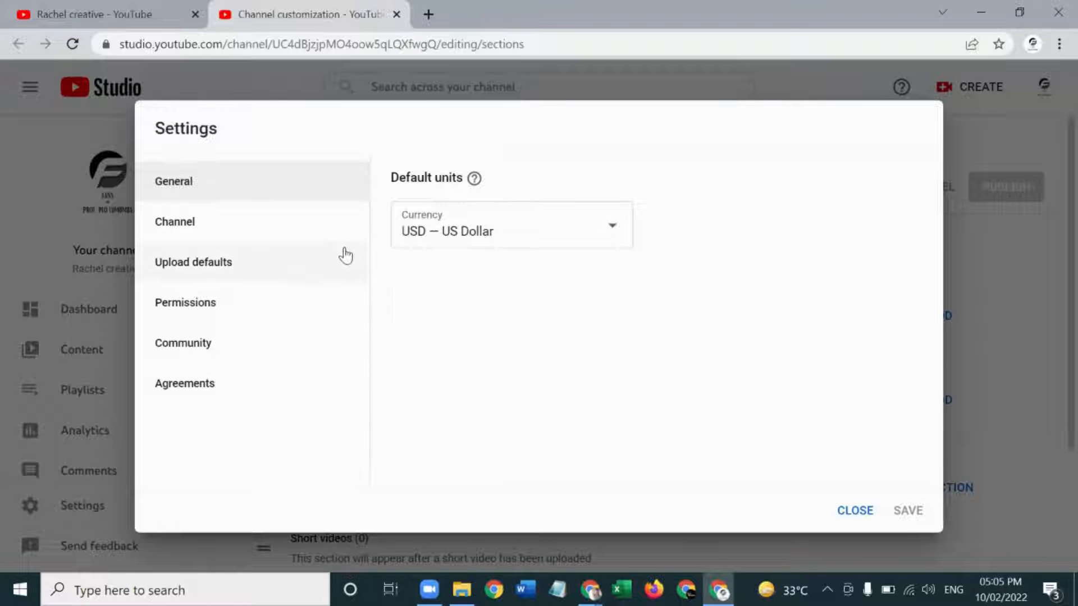
pyautogui.click(318, 266)
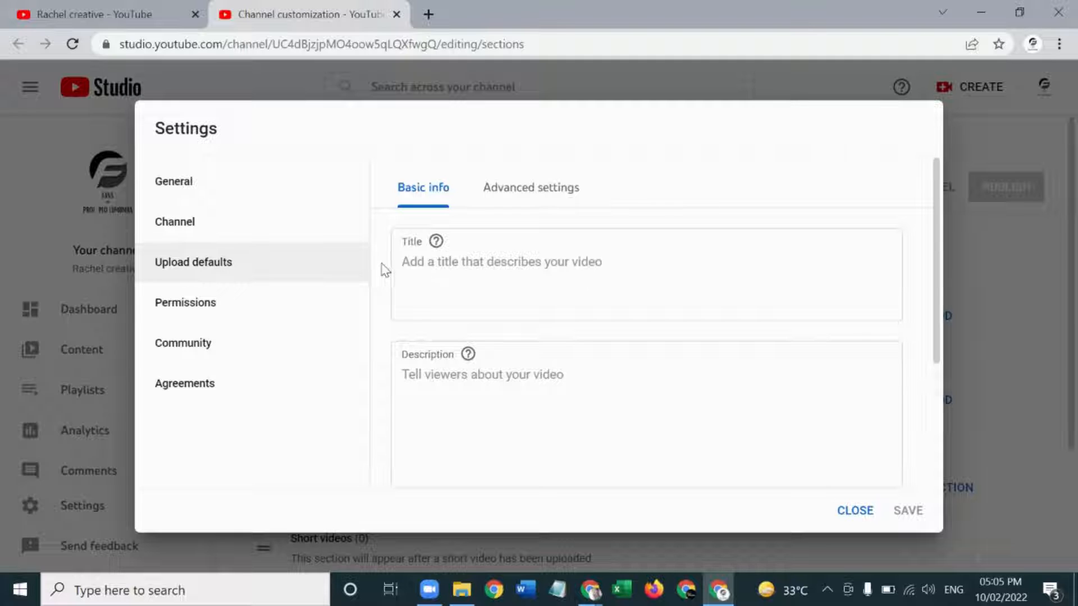
pyautogui.scroll(-3, 406, 271)
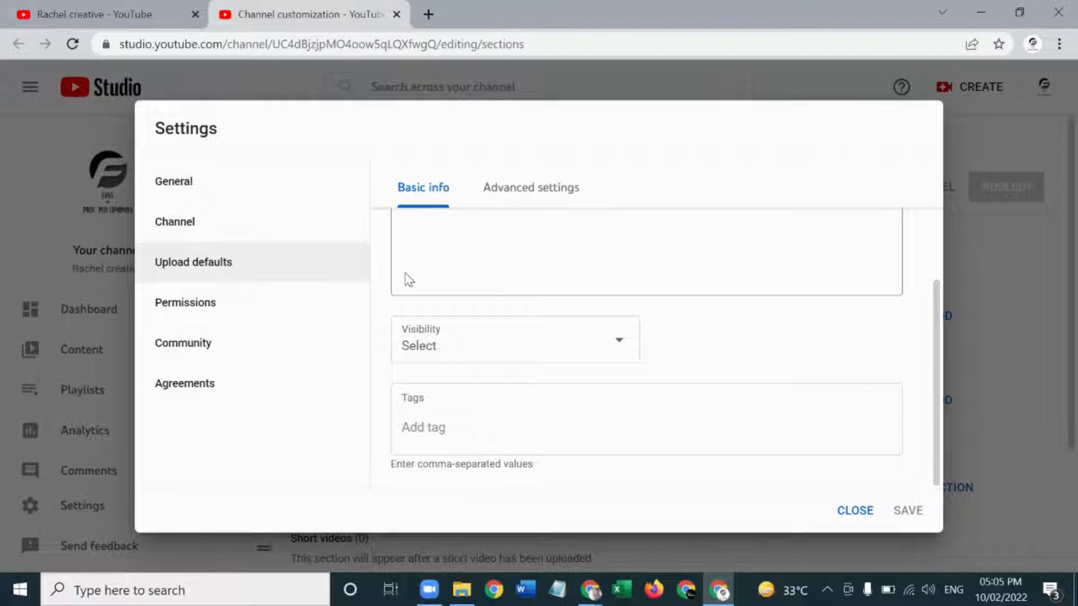
pyautogui.click(451, 420)
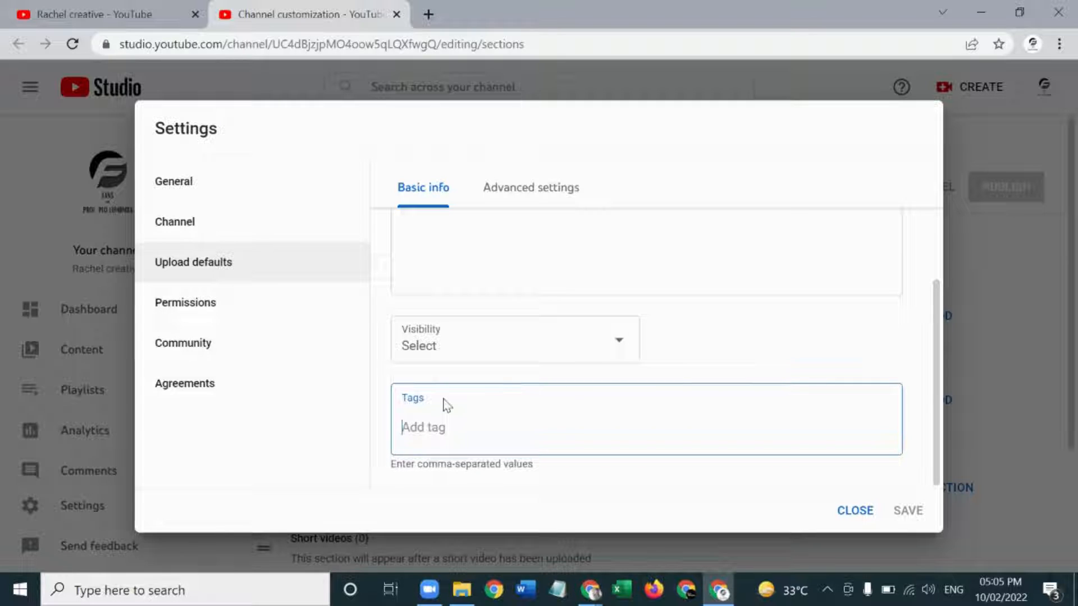
pyautogui.click(460, 337)
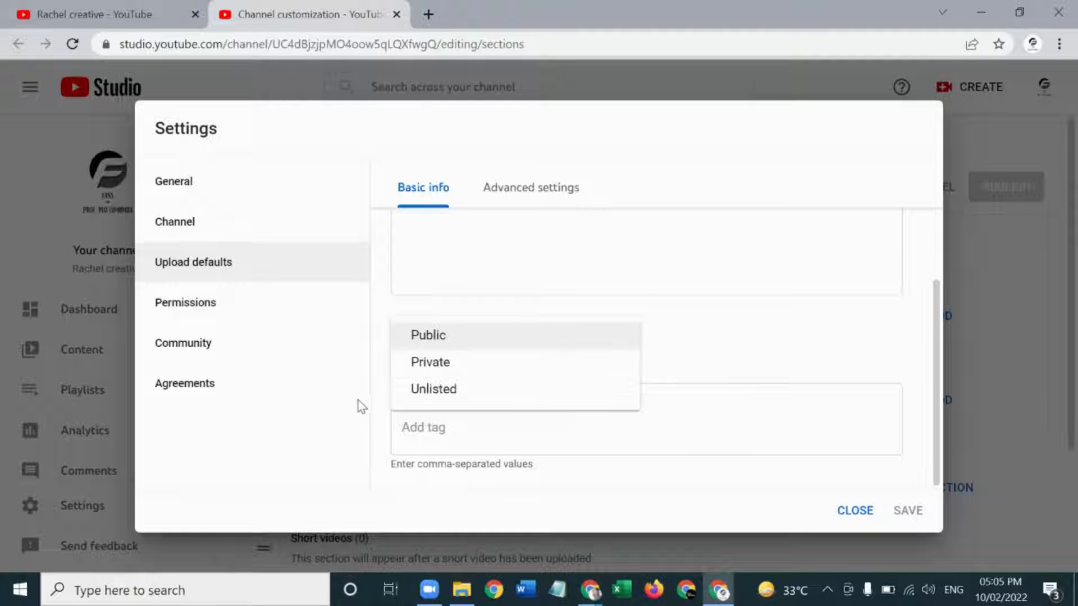
pyautogui.click(390, 385)
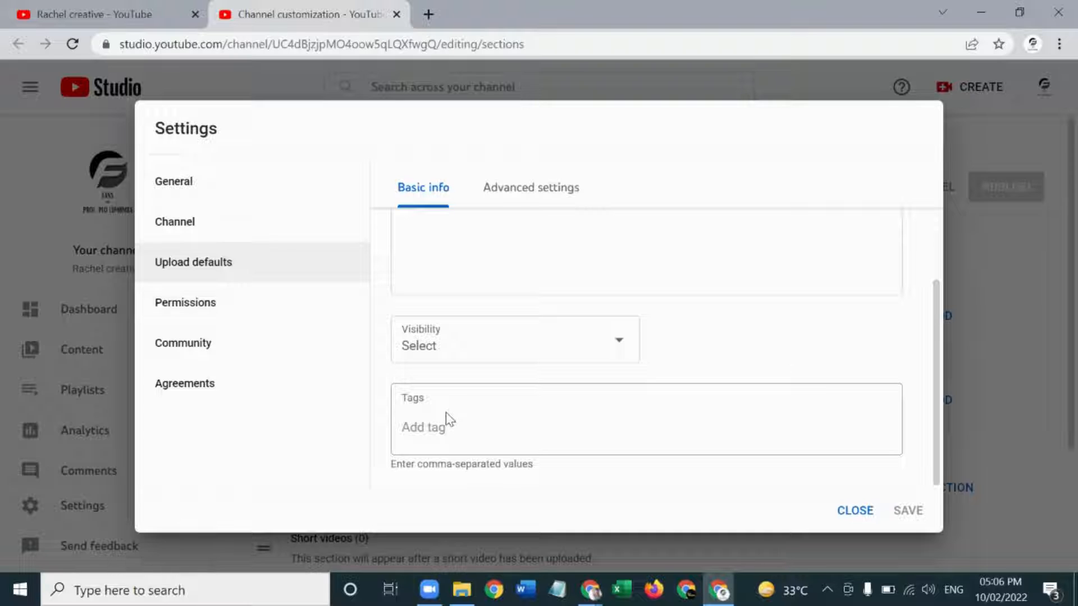
pyautogui.click(540, 196)
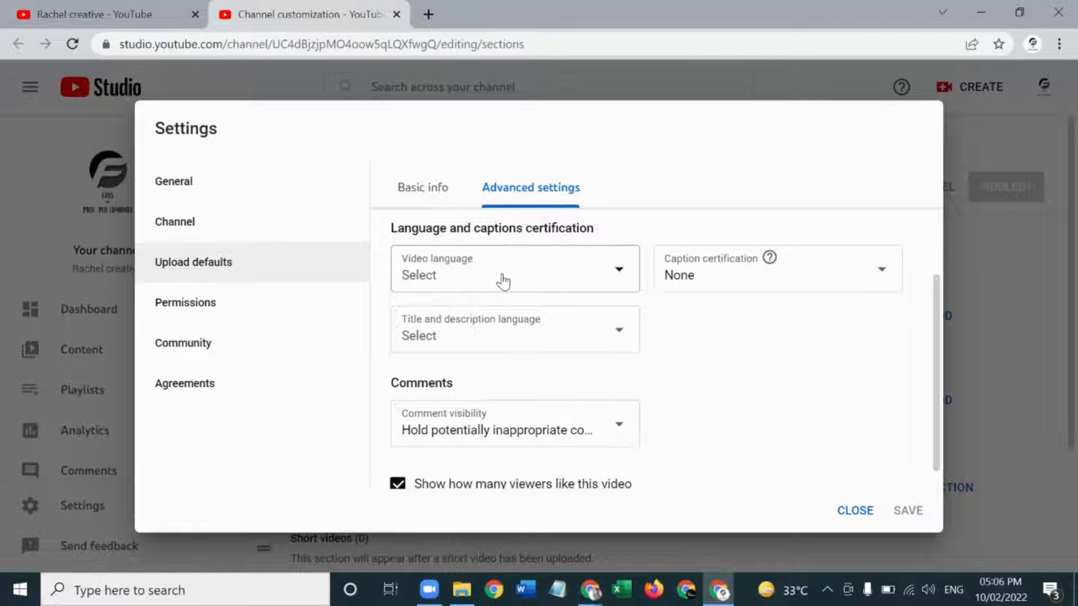
pyautogui.scroll(-1, 503, 281)
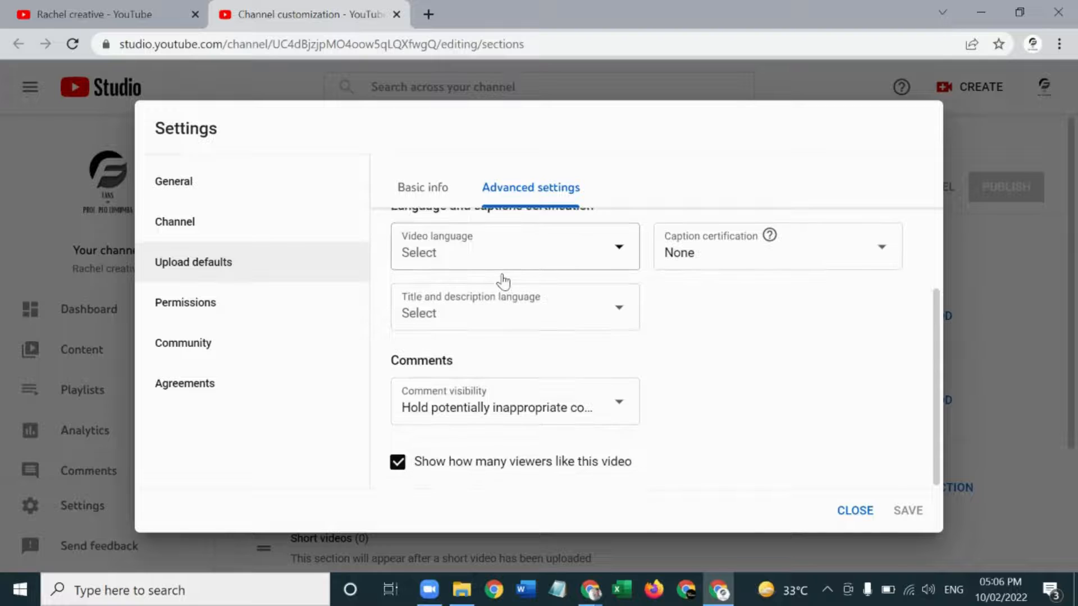
pyautogui.scroll(4, 553, 275)
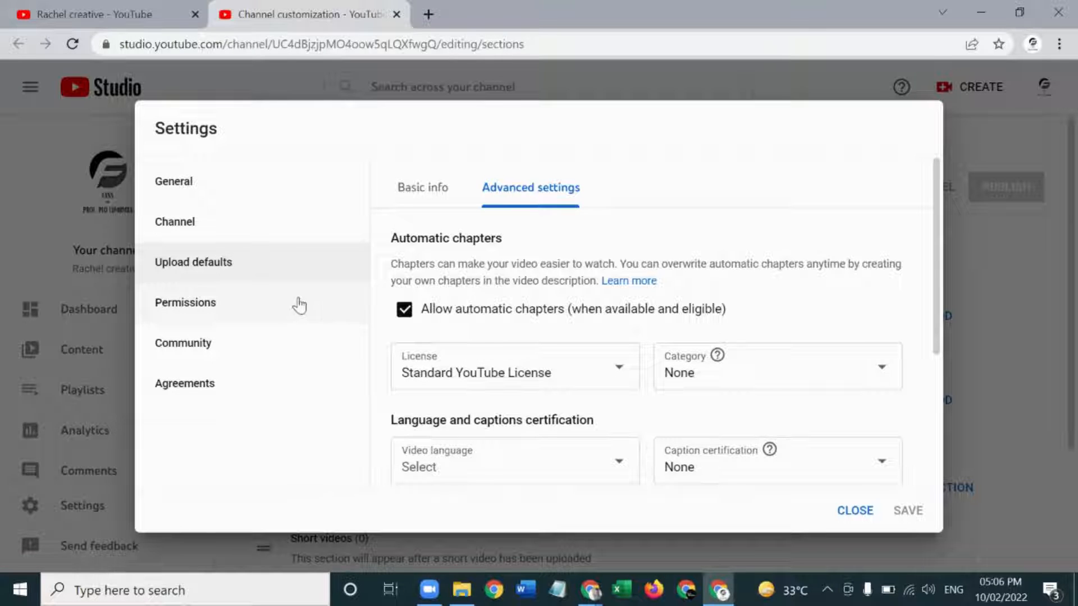
# - Examine the channel settings for country of residence, keywords and the made-for-kids audience choice
pyautogui.click(286, 233)
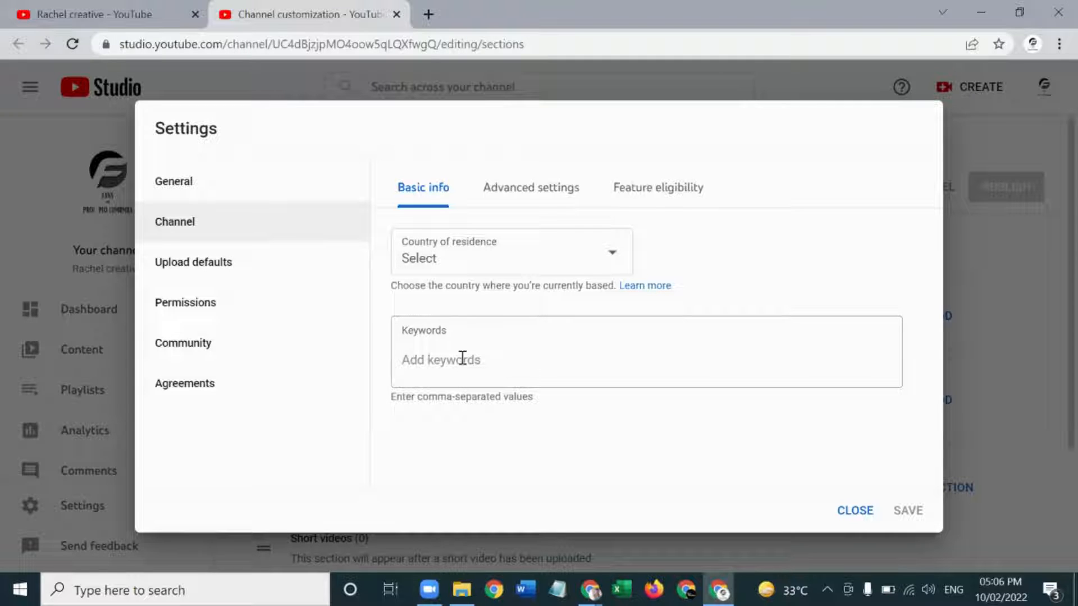
pyautogui.click(505, 199)
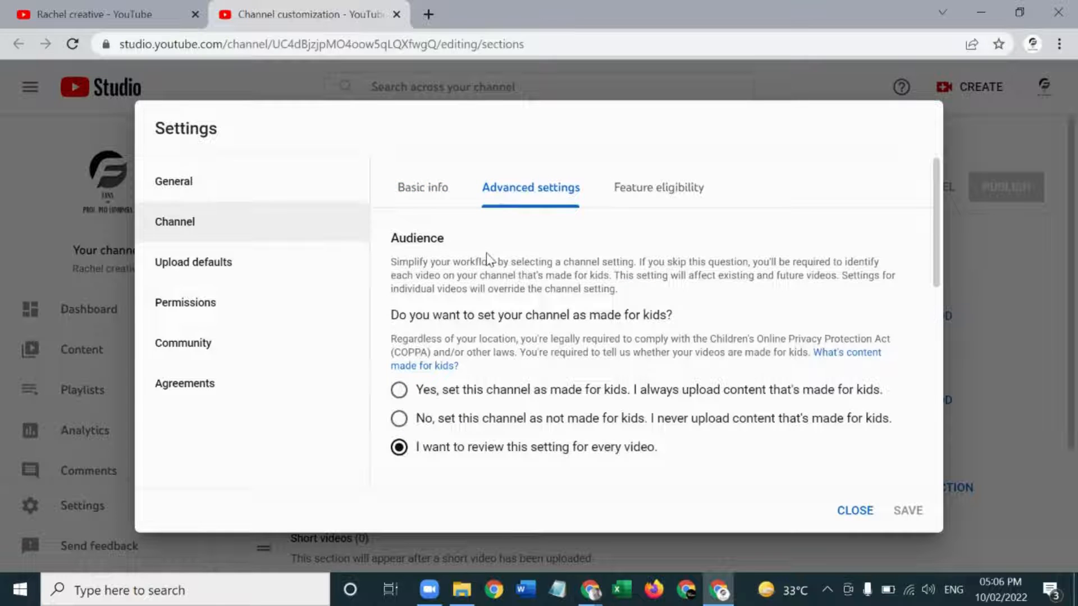
pyautogui.scroll(-6, 487, 258)
pyautogui.scroll(3, 489, 259)
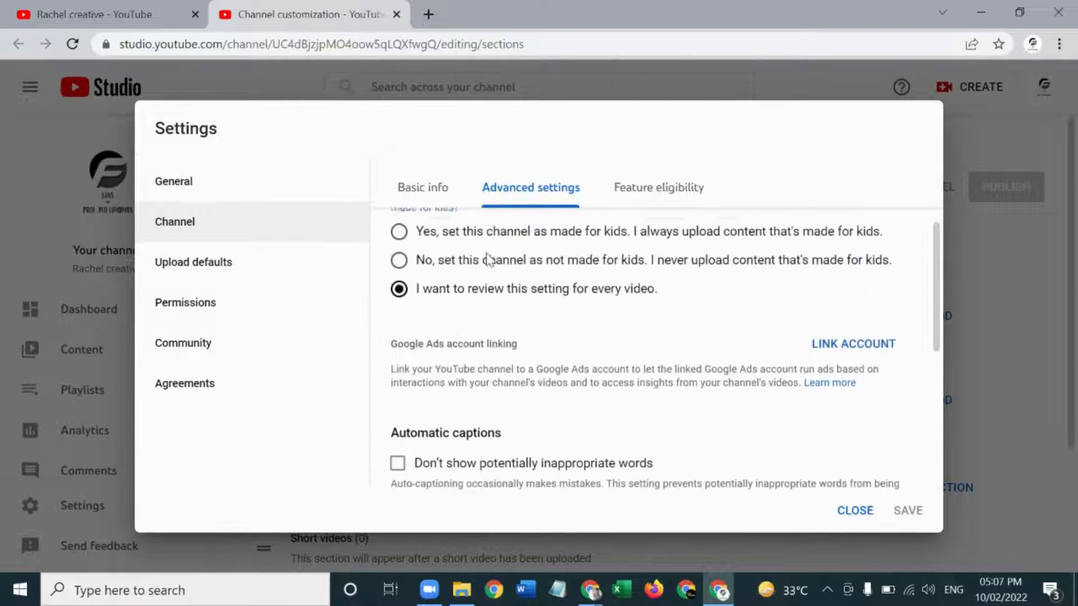
pyautogui.scroll(1, 489, 259)
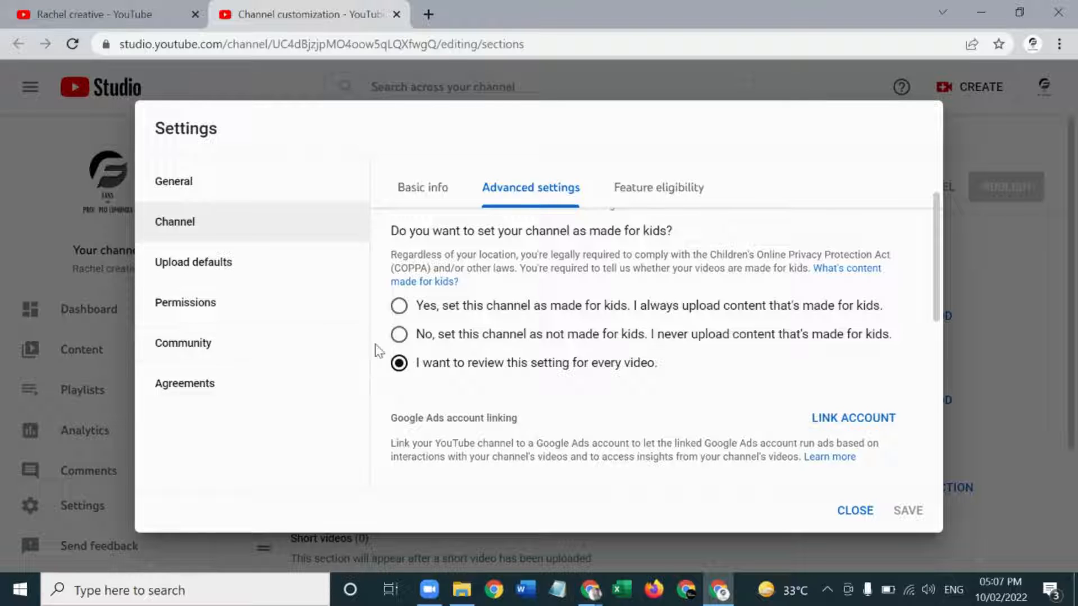
# - Examine the channel's feature eligibility, expanding the intermediate and advanced features to read their benefits and requirements
pyautogui.click(638, 195)
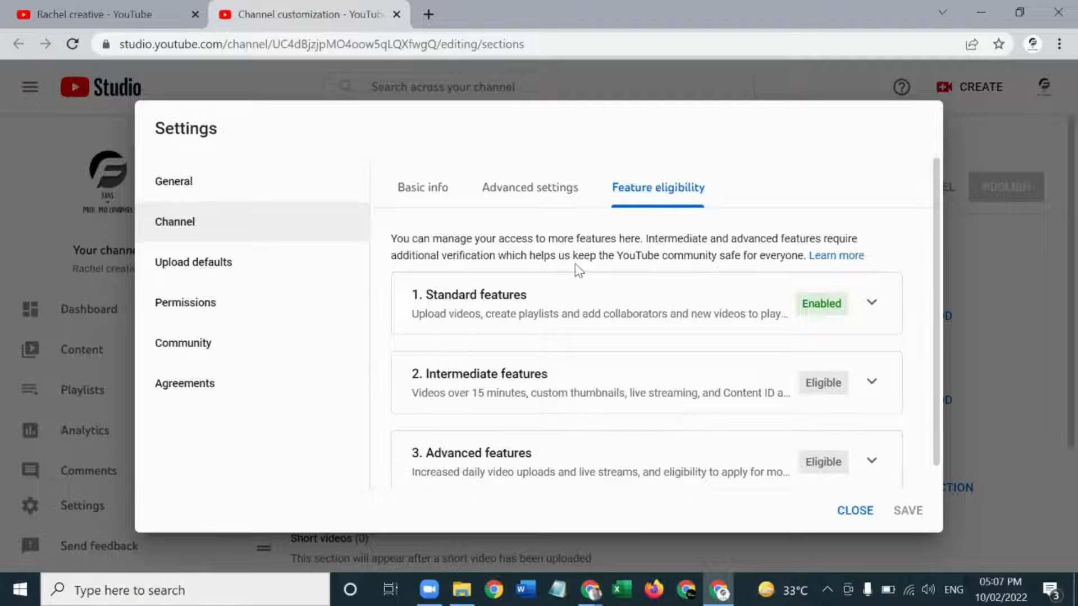
pyautogui.scroll(-1, 578, 271)
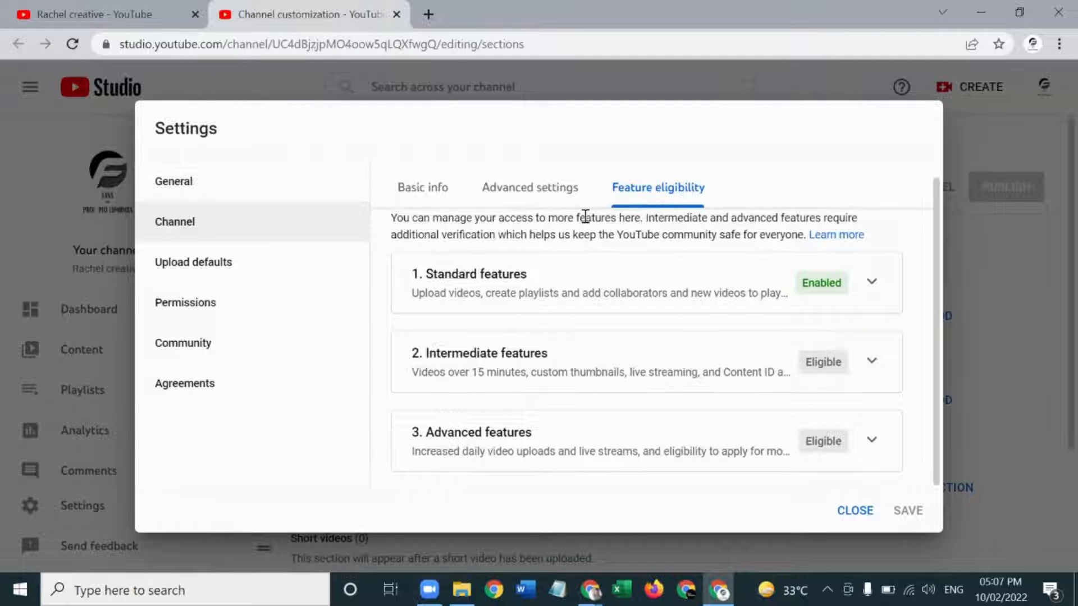
pyautogui.click(869, 368)
pyautogui.scroll(-3, 760, 409)
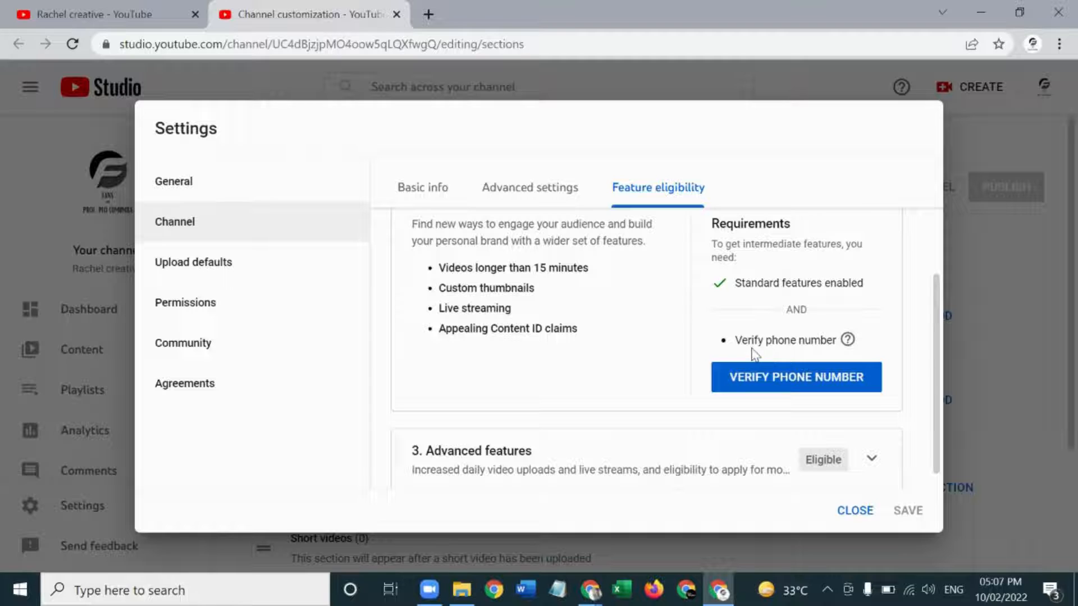
pyautogui.scroll(3, 752, 354)
pyautogui.scroll(-3, 746, 354)
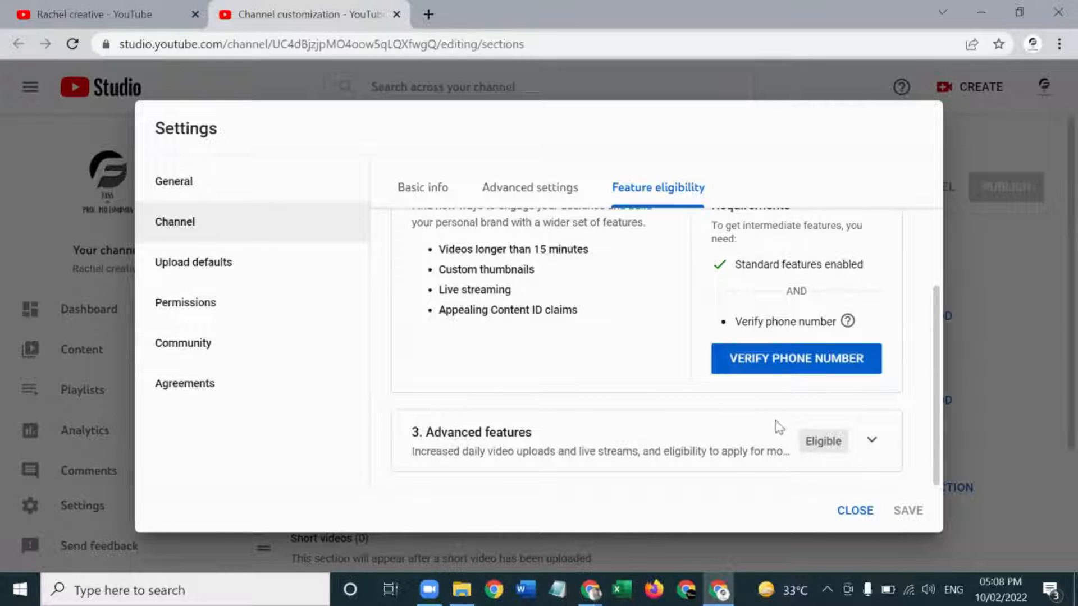
pyautogui.click(872, 441)
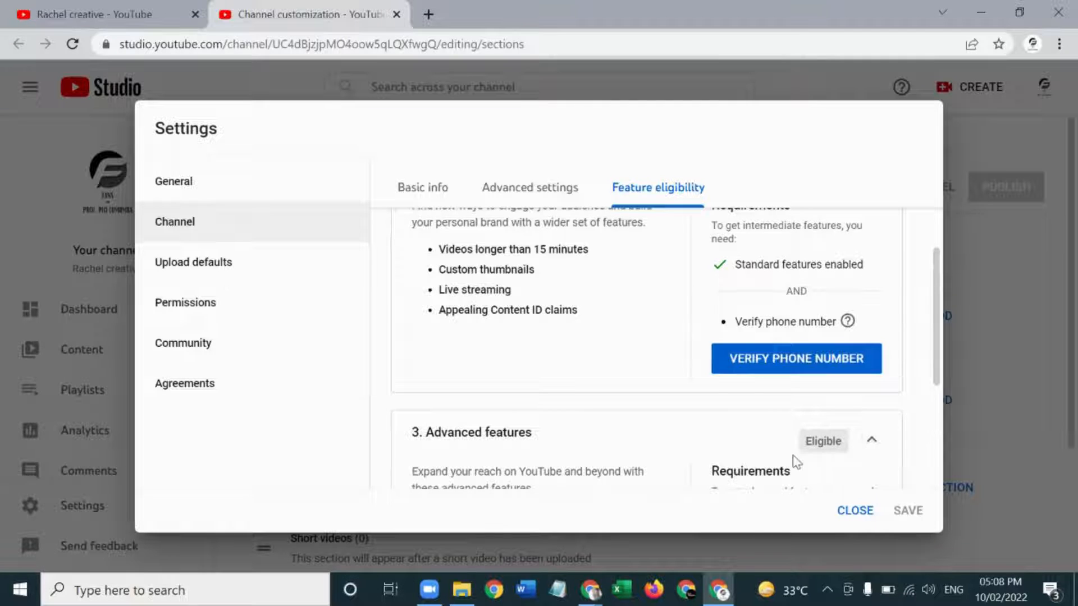
pyautogui.scroll(-3, 780, 462)
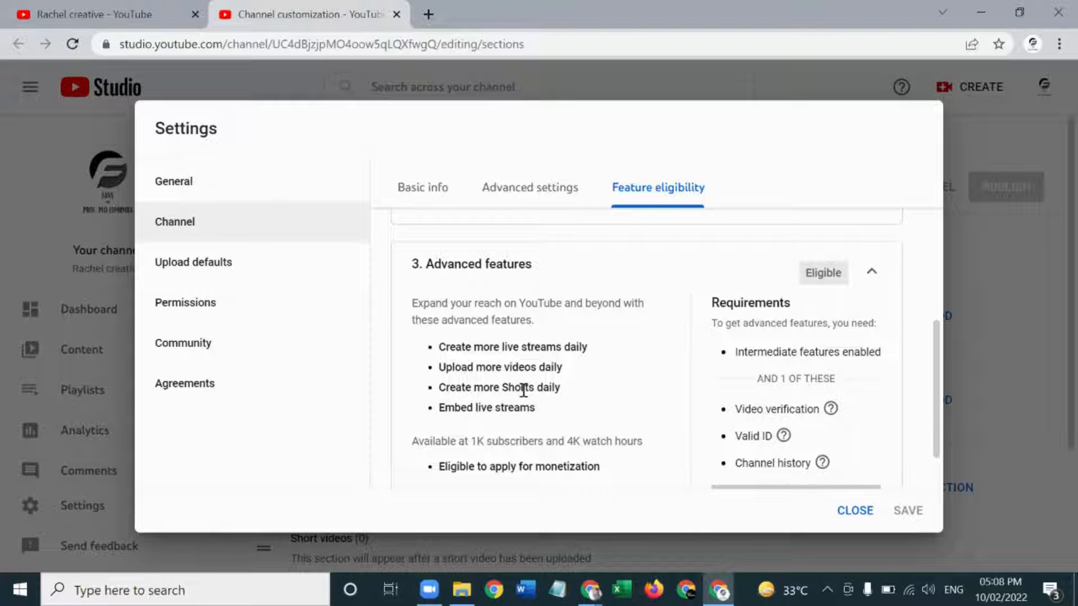
pyautogui.scroll(4, 523, 390)
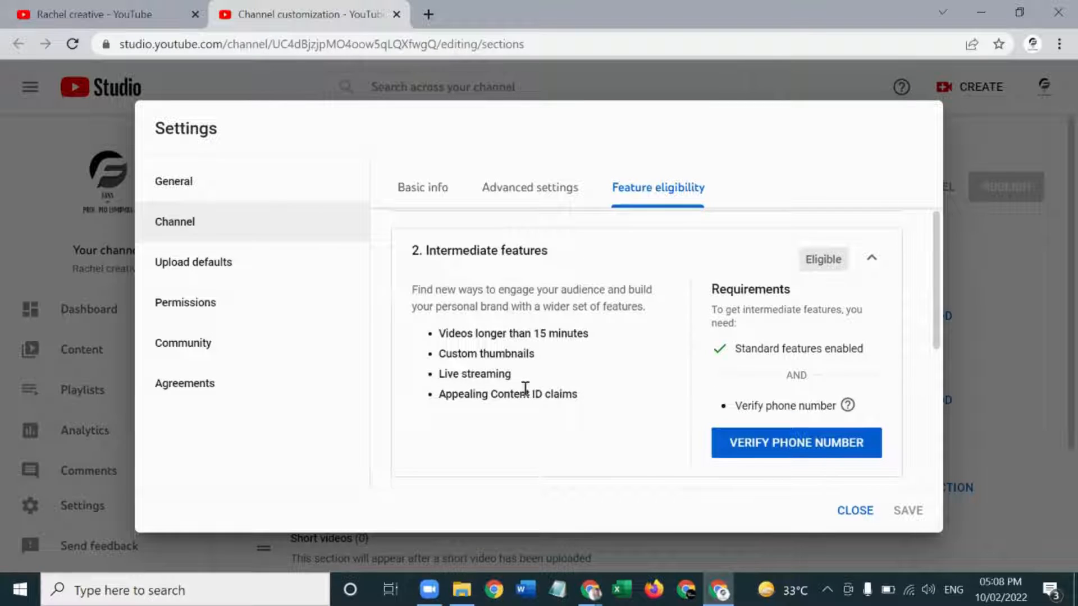
pyautogui.scroll(2, 525, 389)
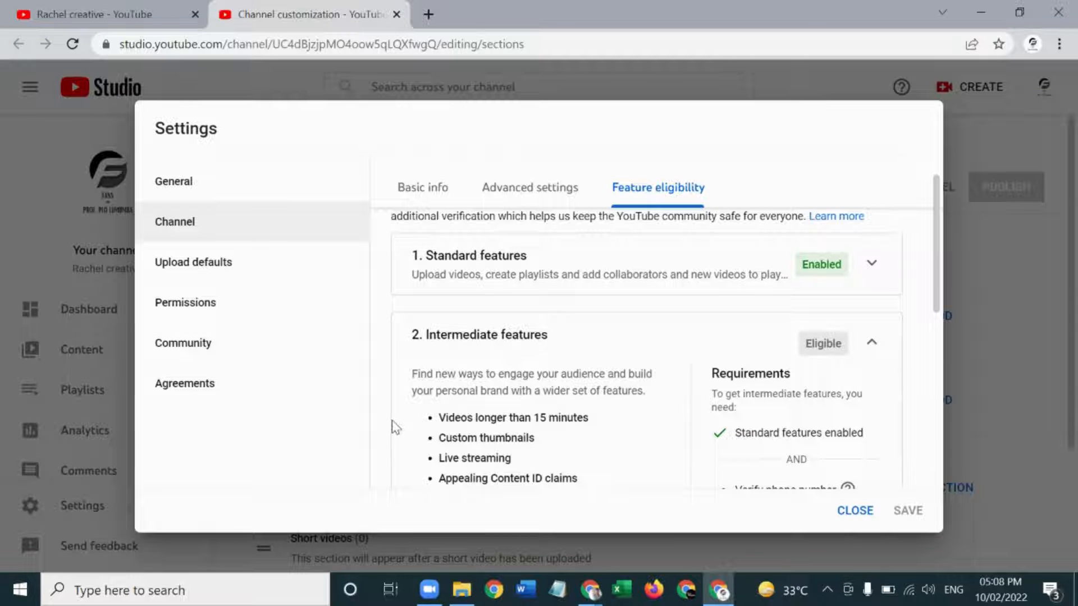
pyautogui.scroll(-5, 395, 427)
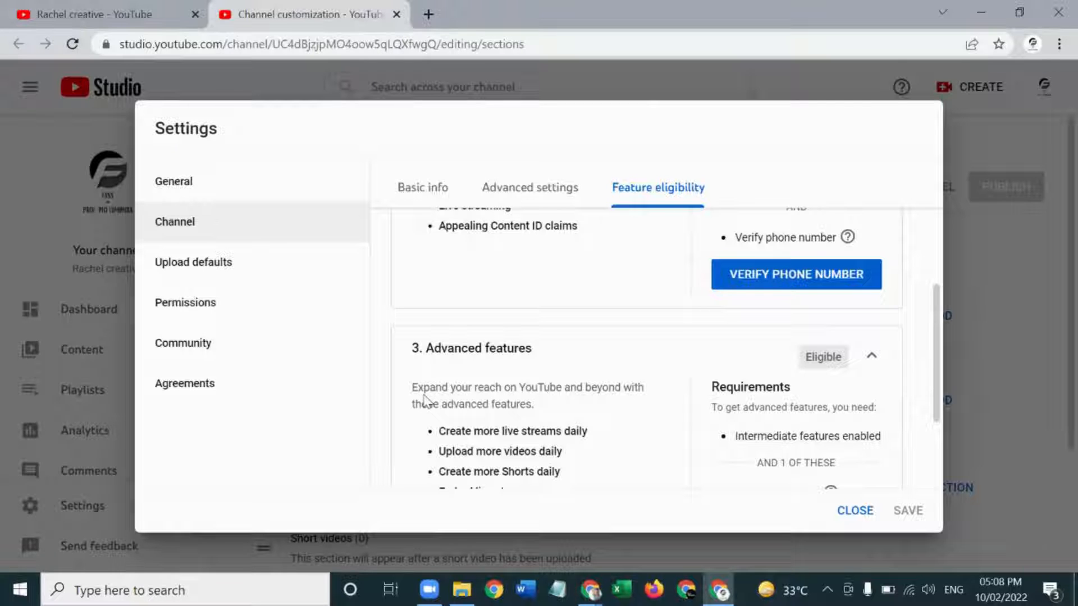
pyautogui.scroll(2, 423, 399)
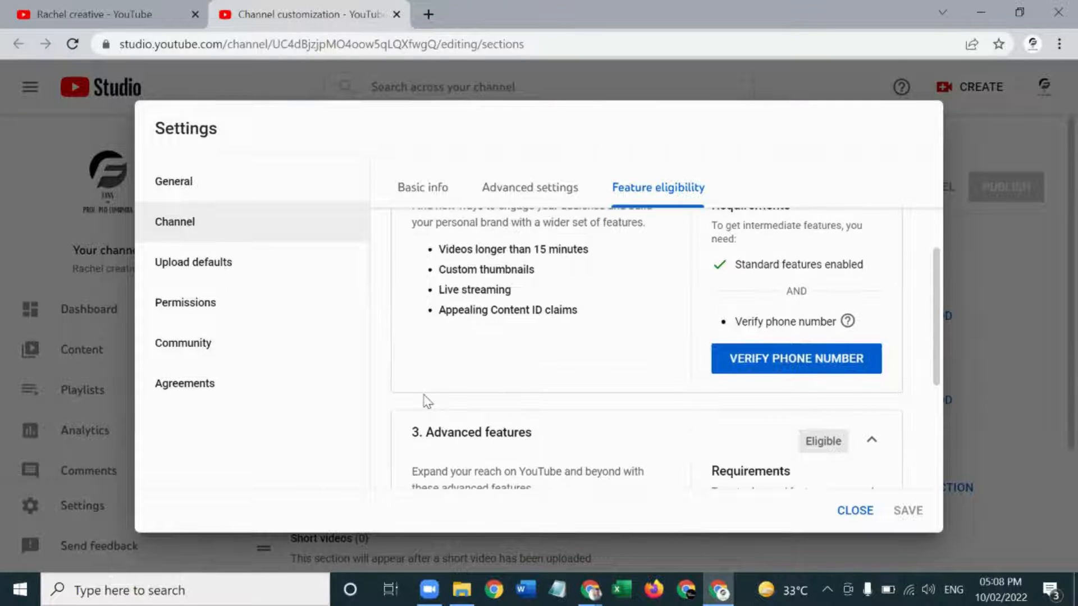
# - Turn off displaying the number of subscribers in the channel's advanced settings and save the settings
pyautogui.click(541, 182)
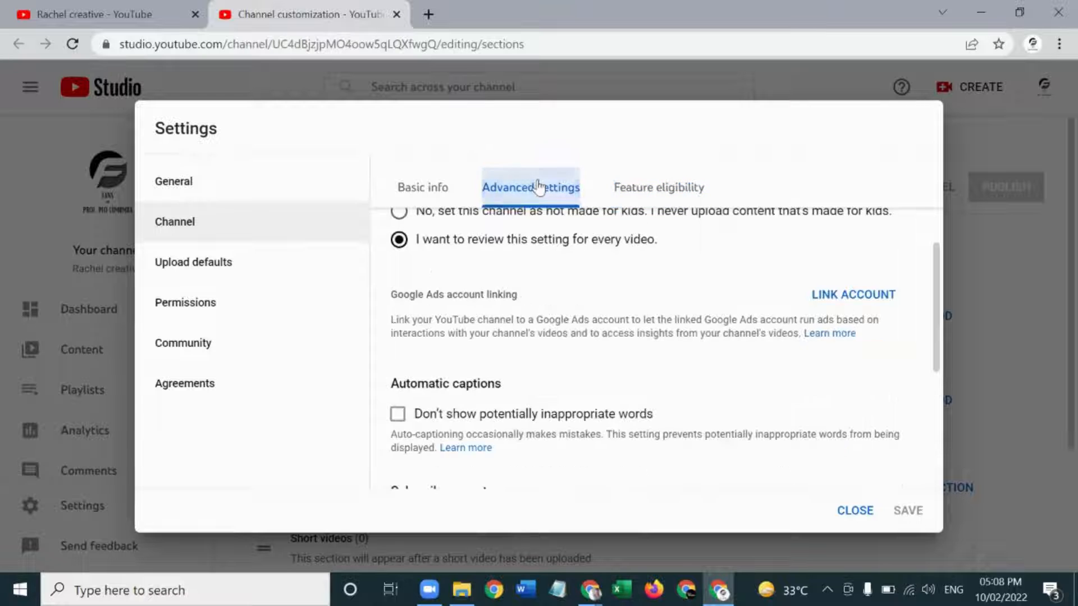
pyautogui.scroll(-5, 523, 245)
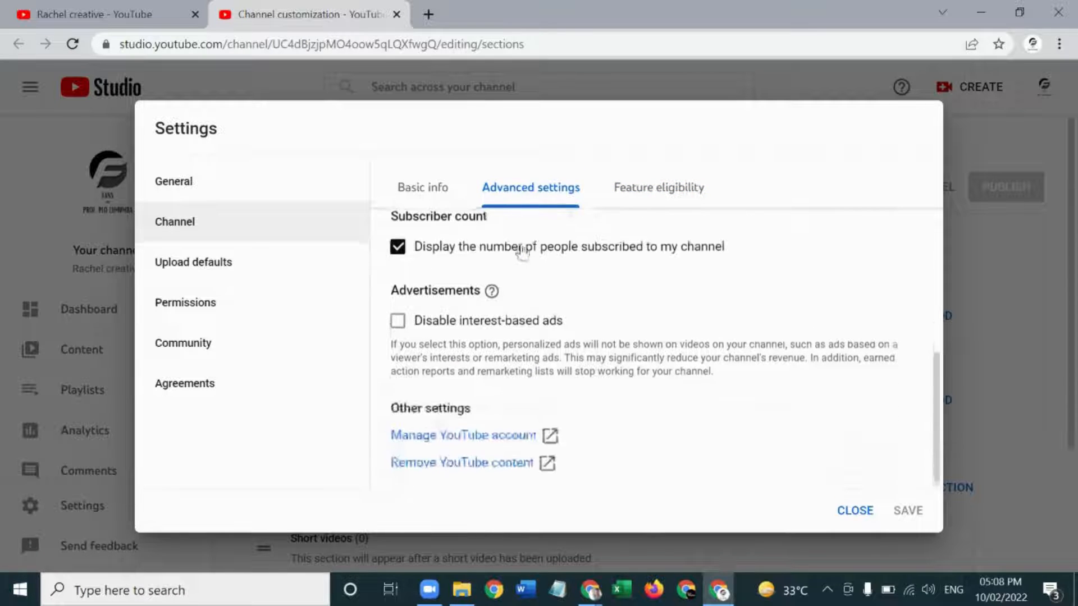
pyautogui.scroll(5, 522, 250)
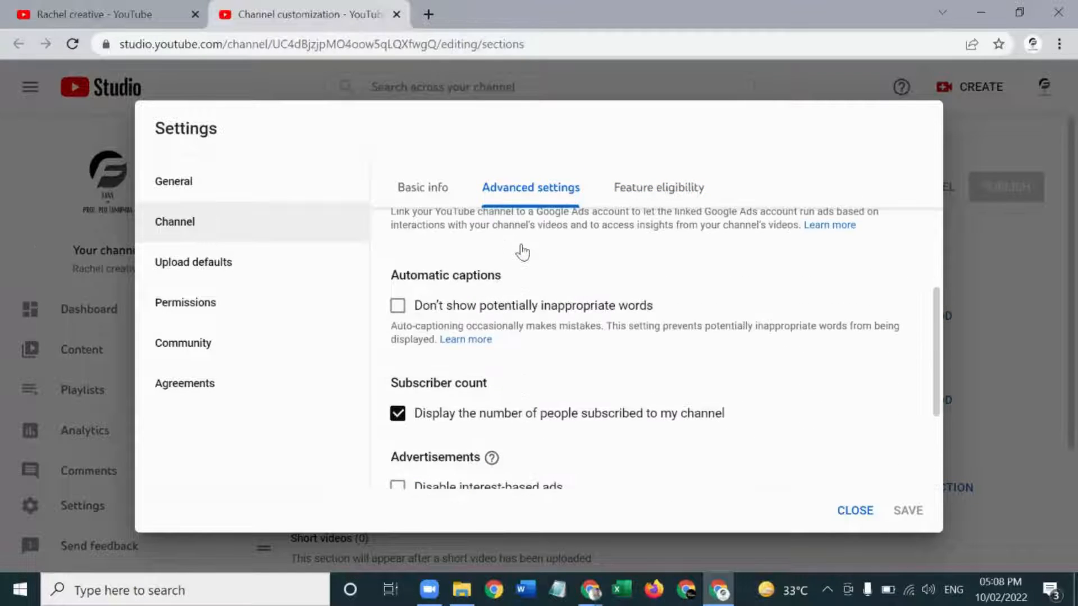
pyautogui.scroll(-4, 521, 244)
pyautogui.scroll(2, 522, 247)
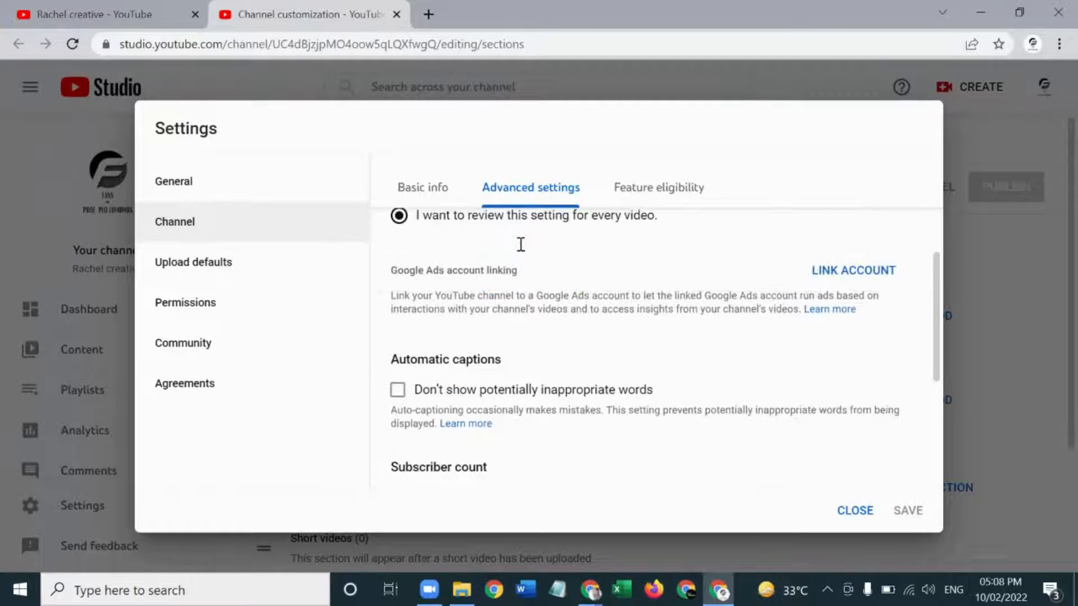
pyautogui.scroll(-2, 522, 250)
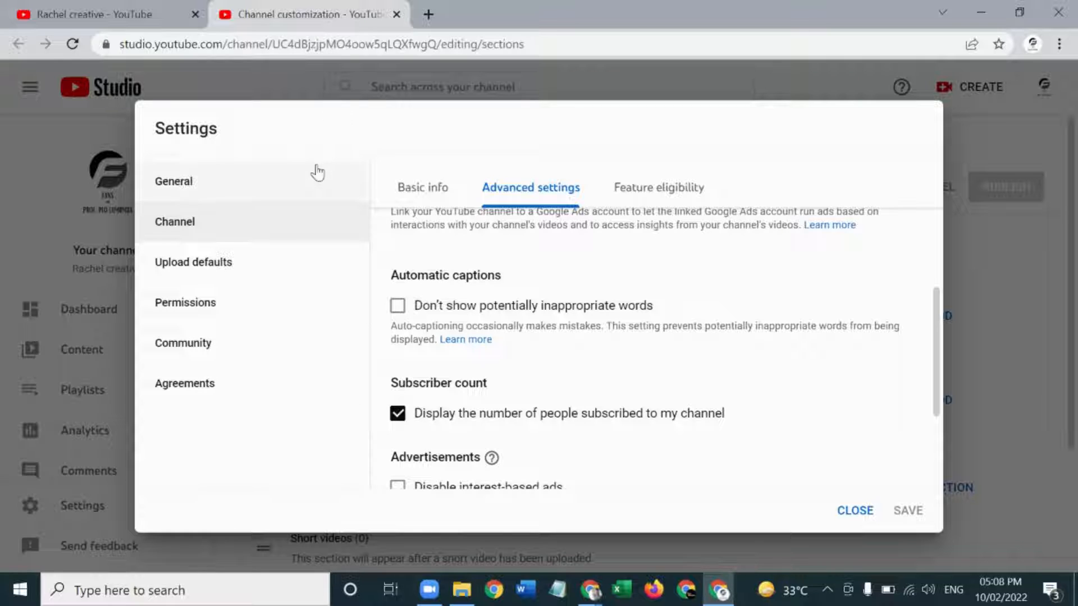
pyautogui.click(396, 415)
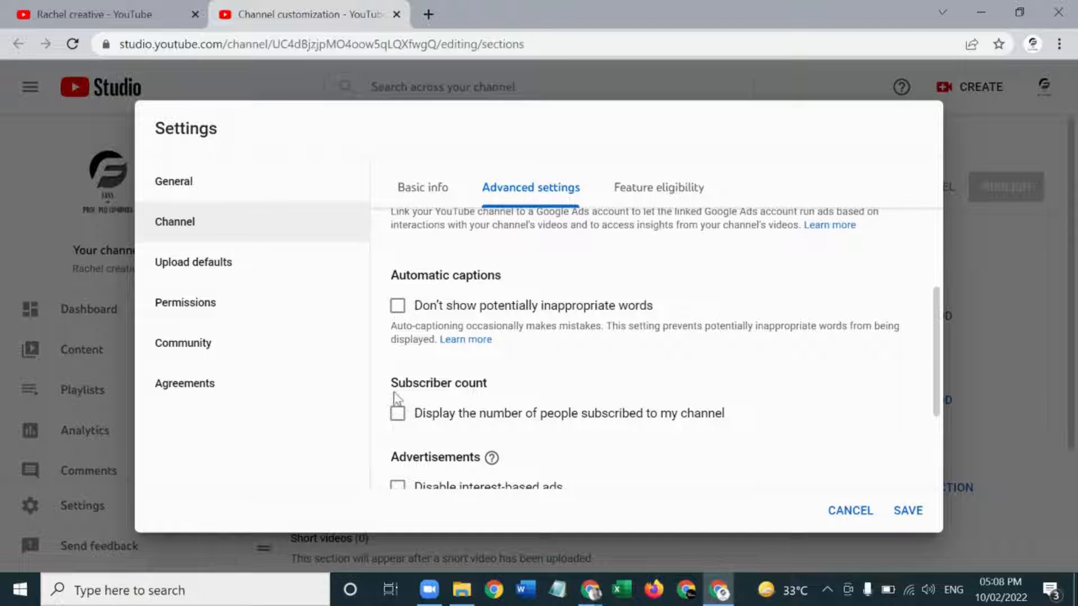
pyautogui.click(907, 513)
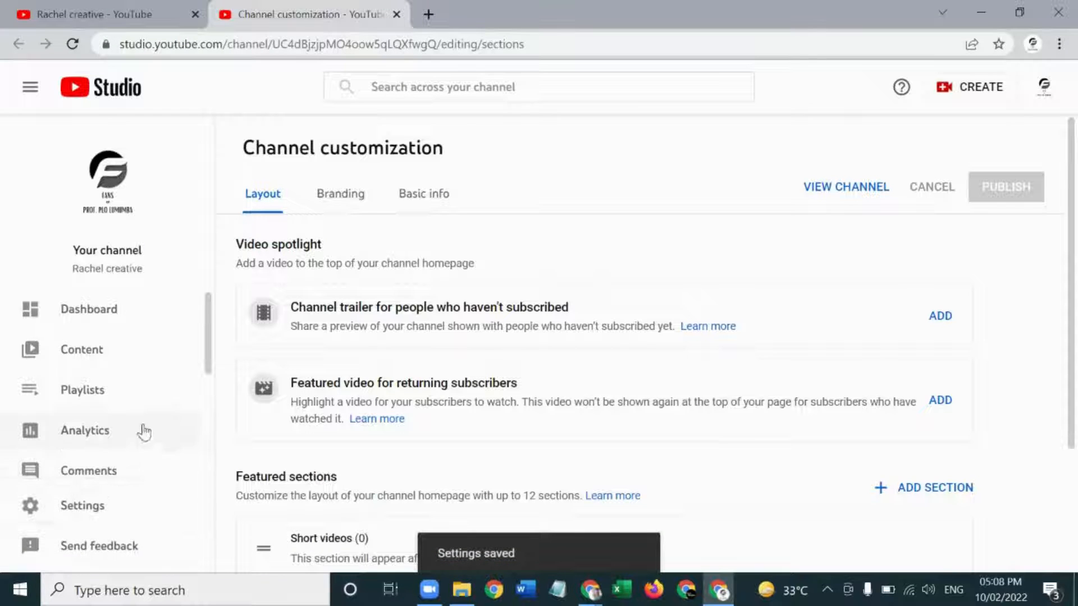
# - Examine the channel's dashboard, content, playlists and analytics pages
pyautogui.scroll(-3, 207, 385)
pyautogui.scroll(3, 192, 361)
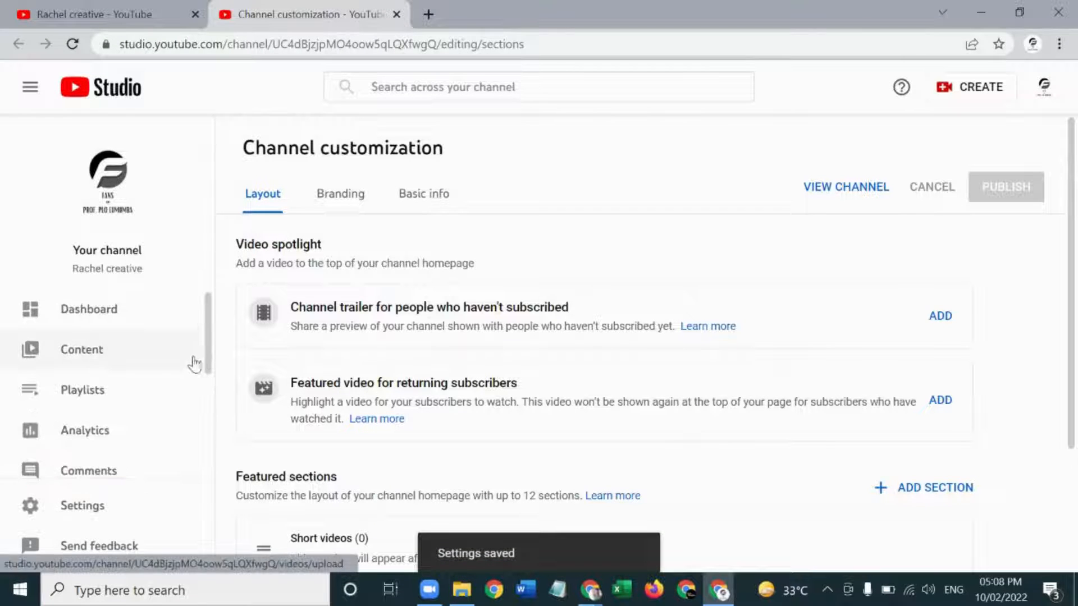
pyautogui.click(136, 328)
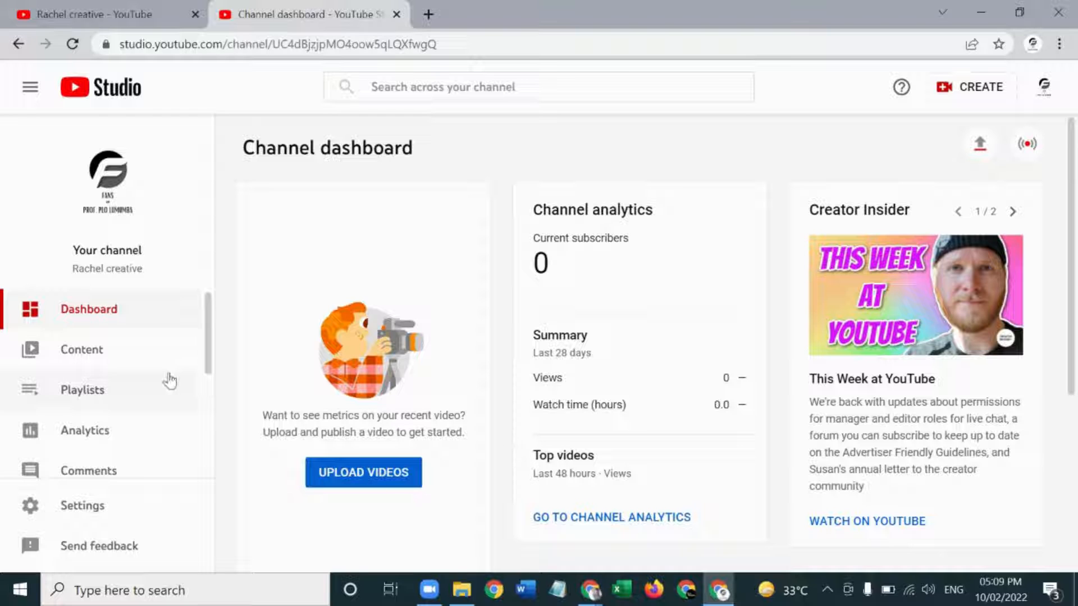
pyautogui.click(127, 359)
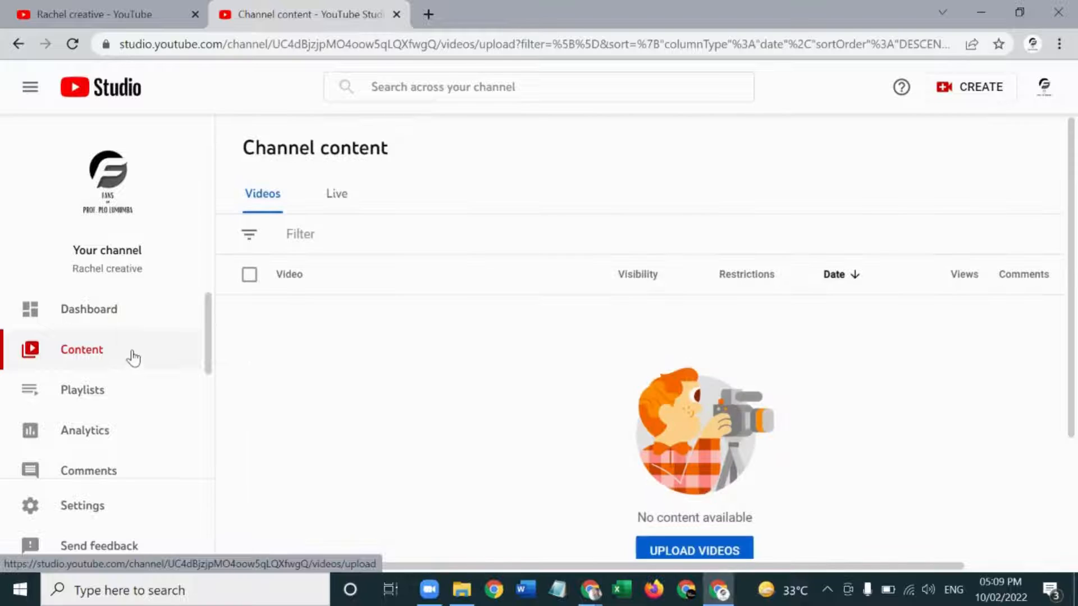
pyautogui.click(88, 407)
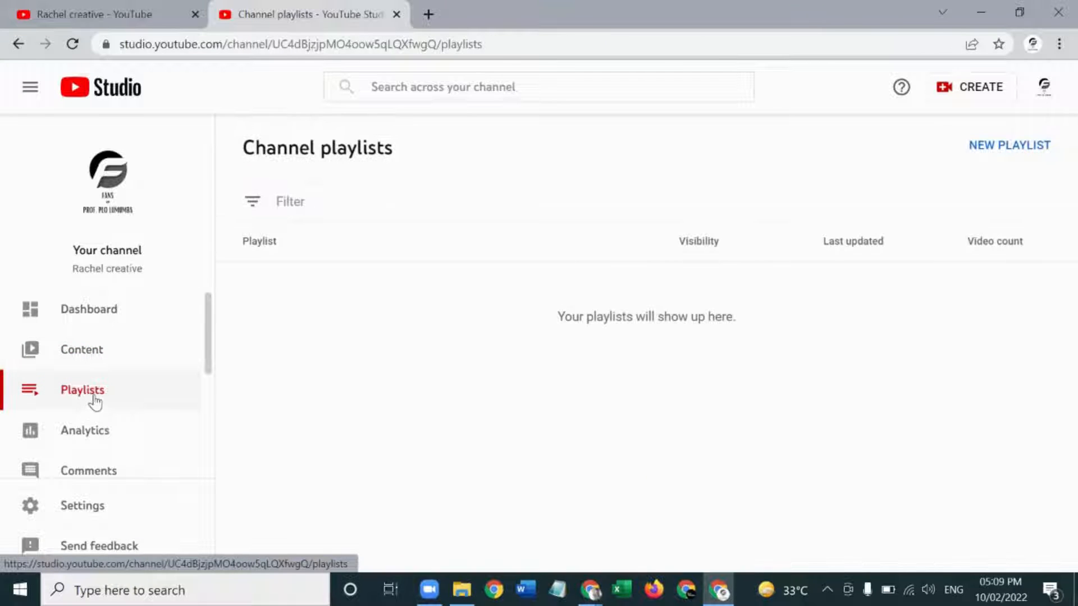
pyautogui.click(73, 441)
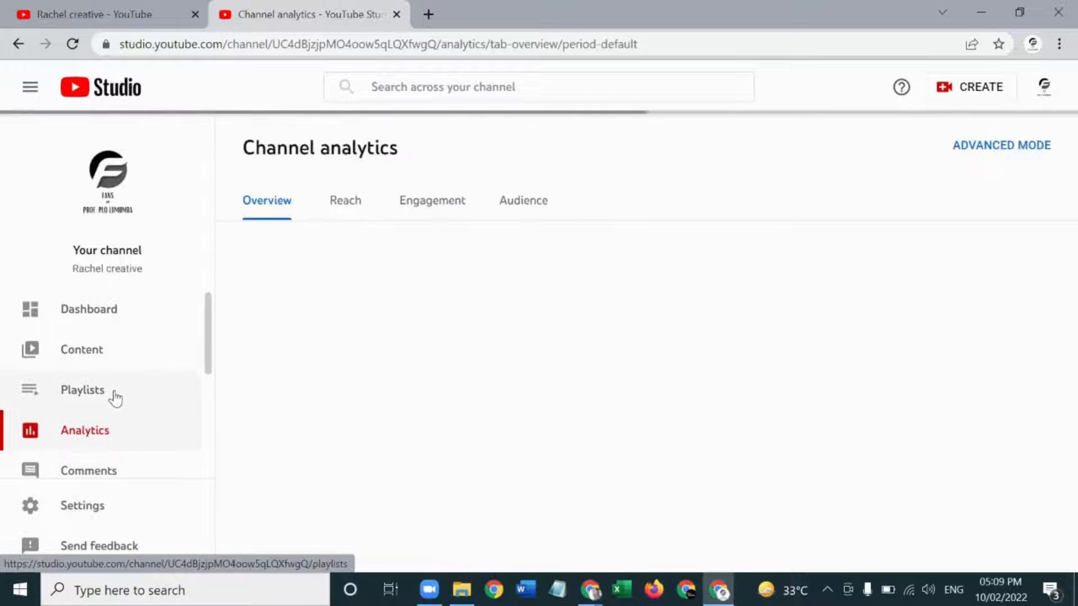
pyautogui.scroll(-1, 115, 399)
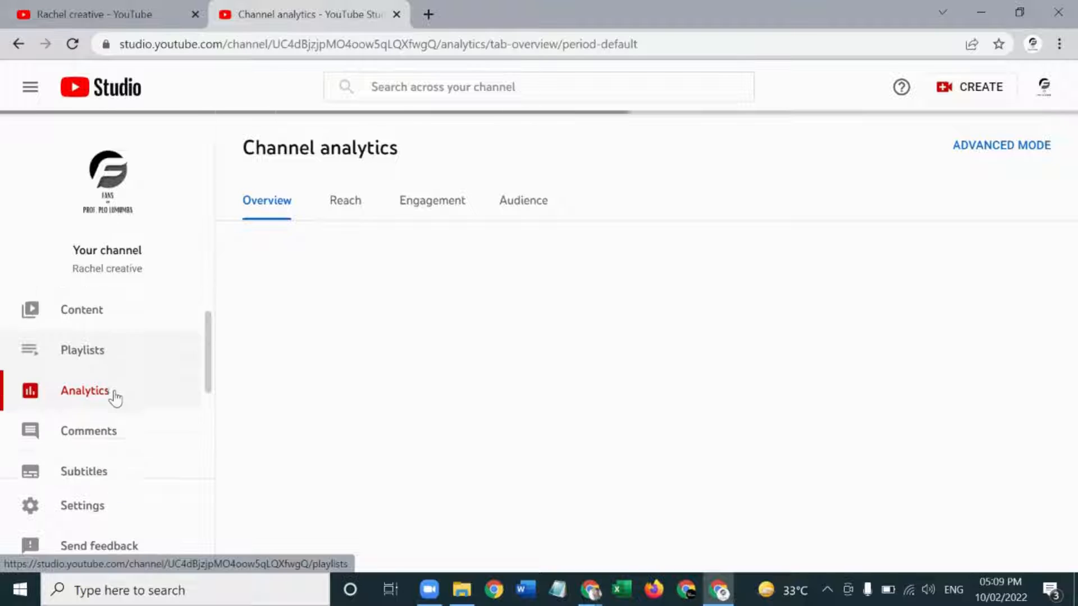
pyautogui.scroll(-4, 115, 399)
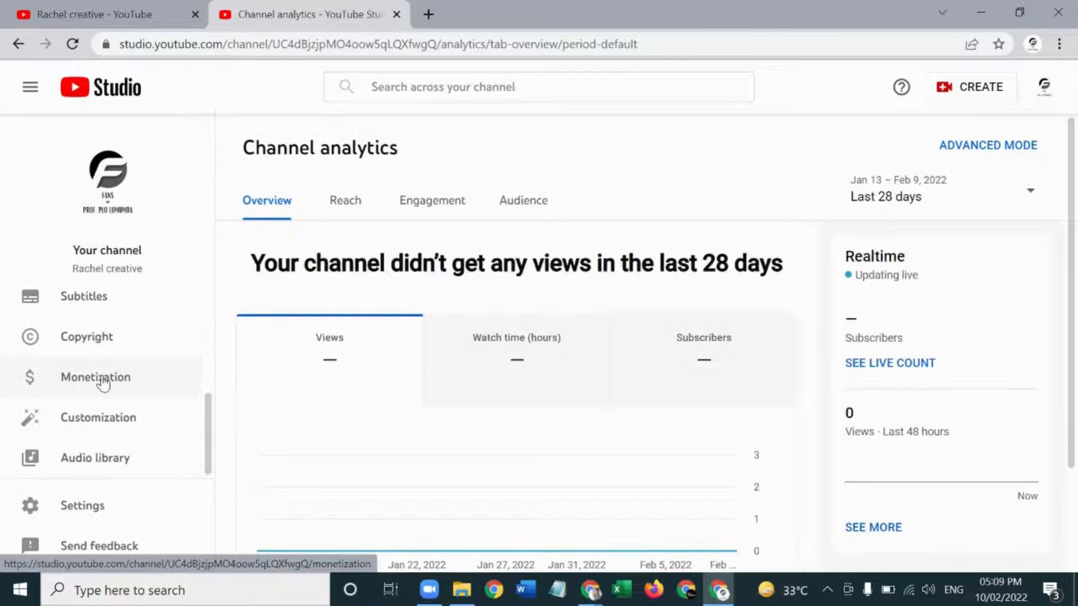
# - Review the channel monetization requirements and request a notification for when the channel is eligible
pyautogui.click(102, 384)
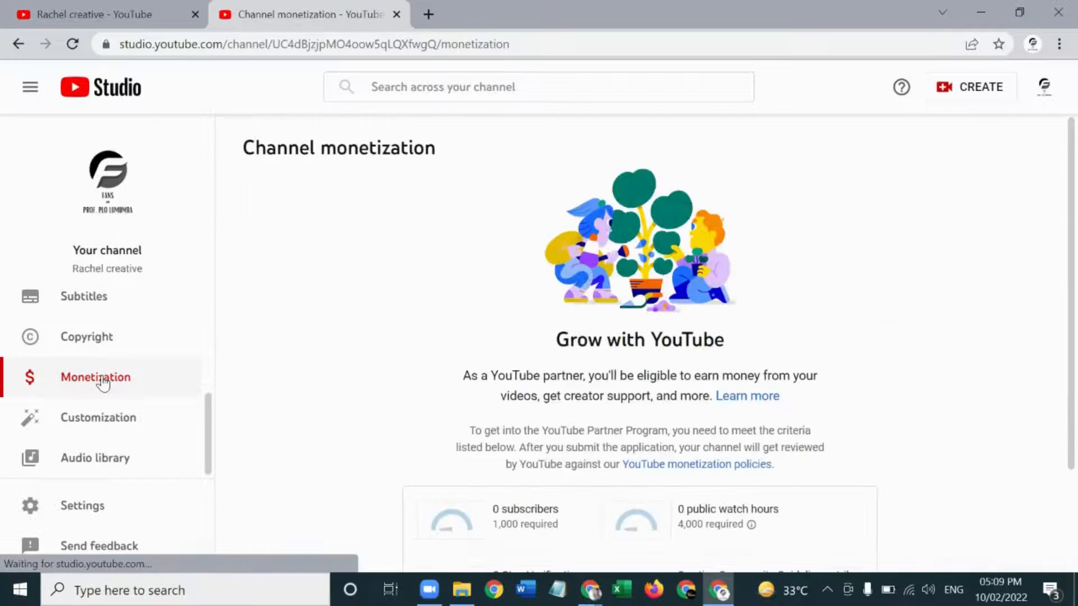
pyautogui.scroll(-2, 281, 304)
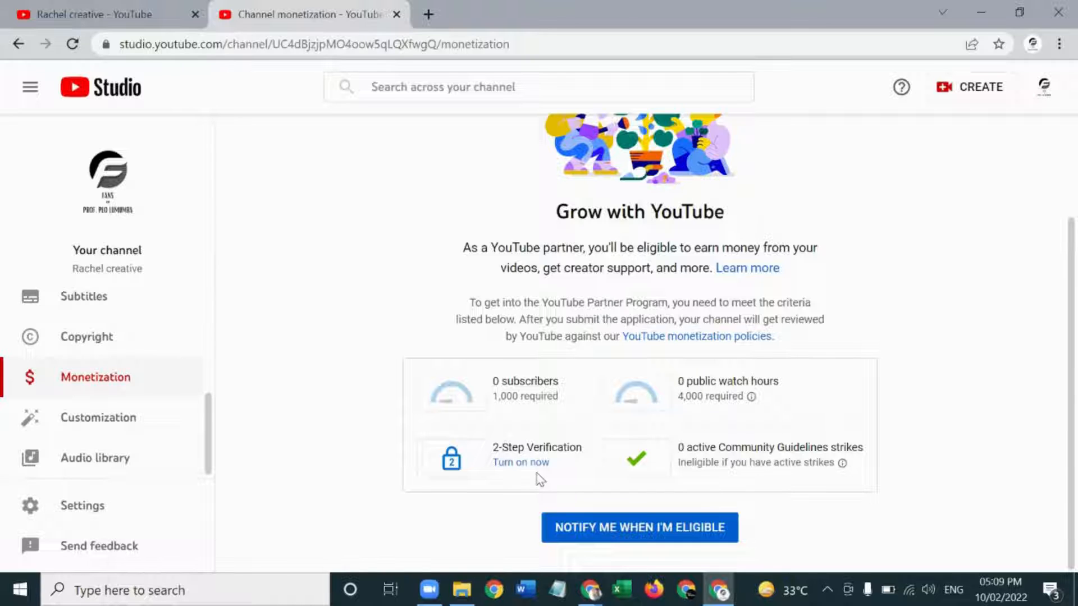
pyautogui.click(594, 528)
pyautogui.click(593, 528)
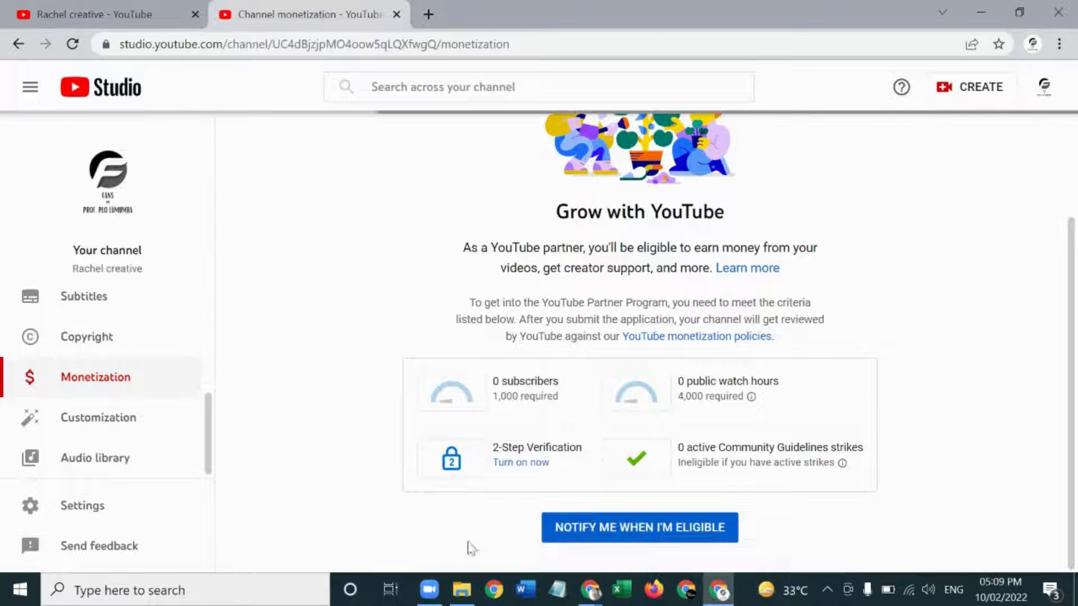
# - Examine the basic info in channel customization, covering the name, description, channel URL, links and contact email
pyautogui.click(127, 425)
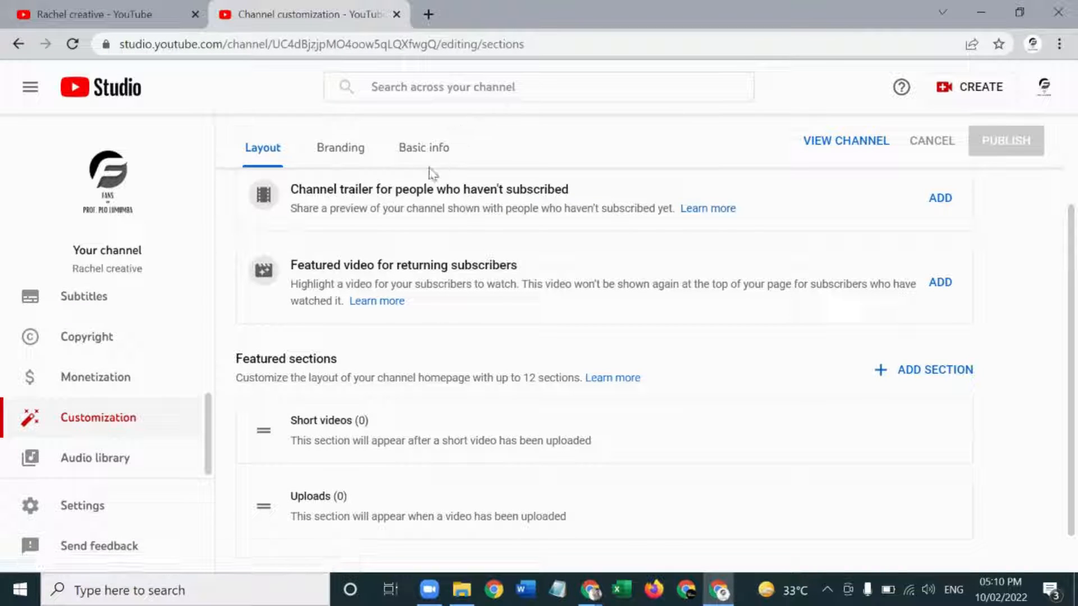
pyautogui.scroll(2, 412, 183)
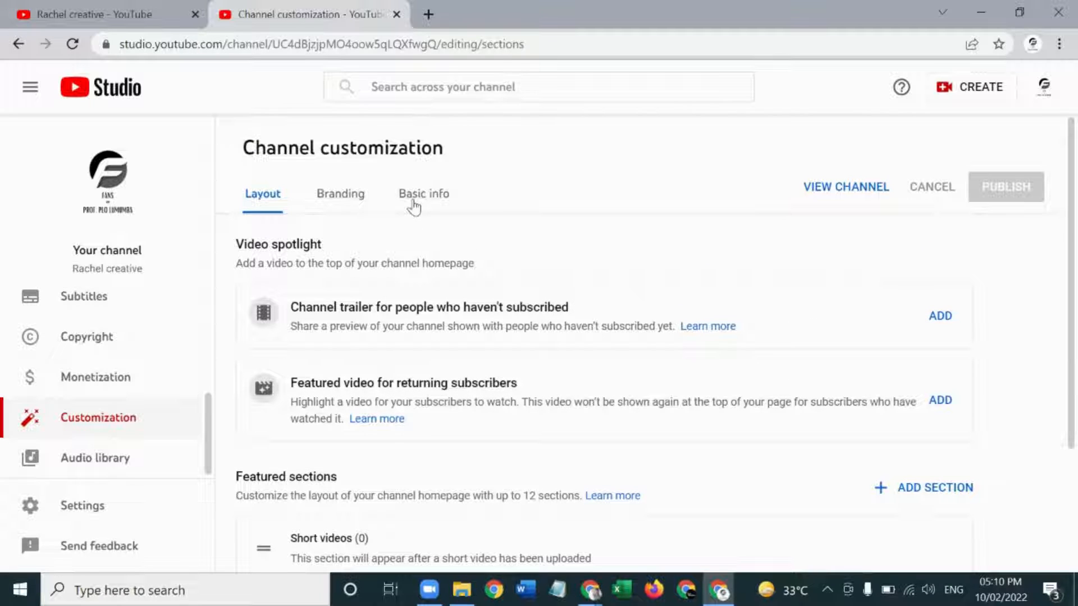
pyautogui.click(414, 202)
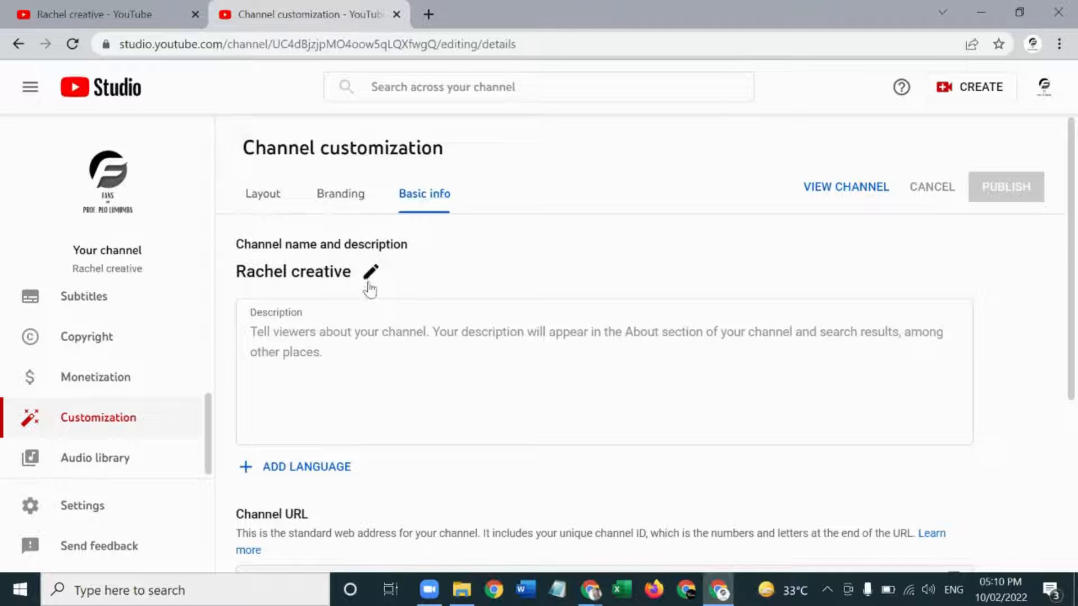
pyautogui.click(350, 338)
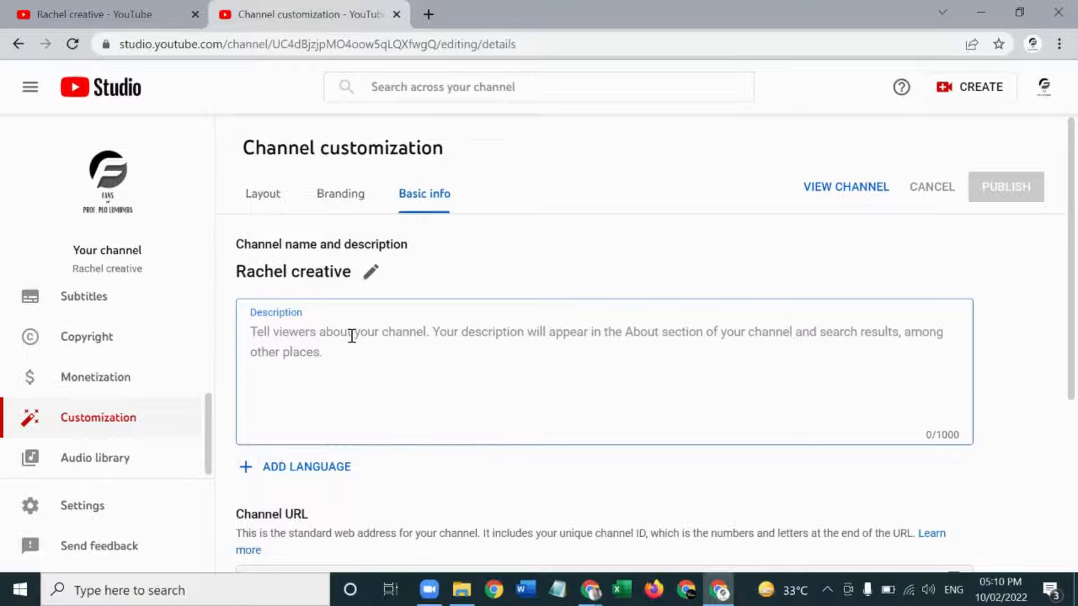
pyautogui.scroll(-5, 352, 336)
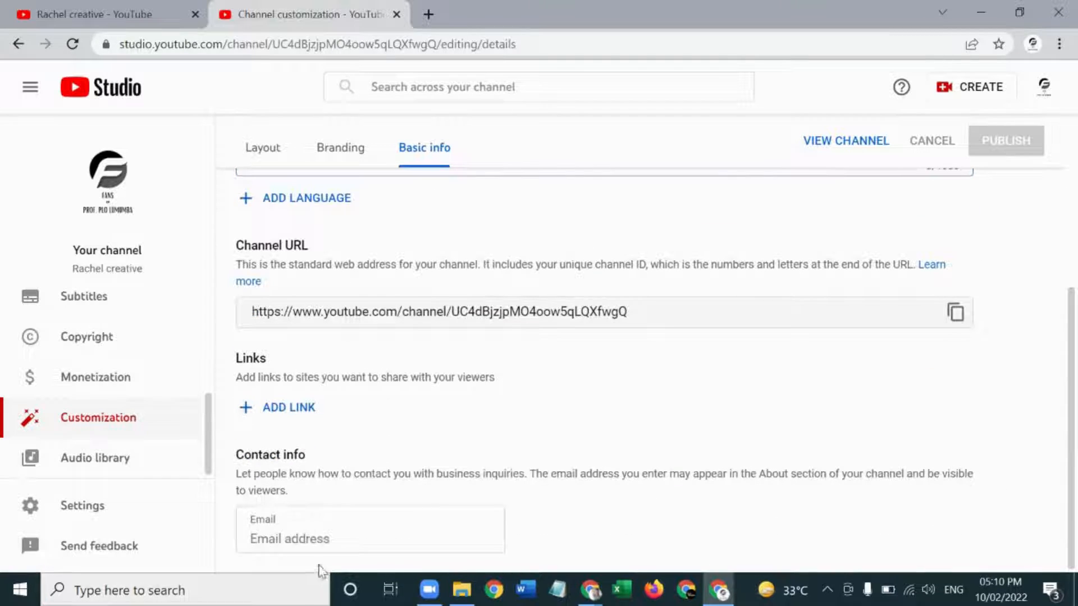
pyautogui.click(328, 532)
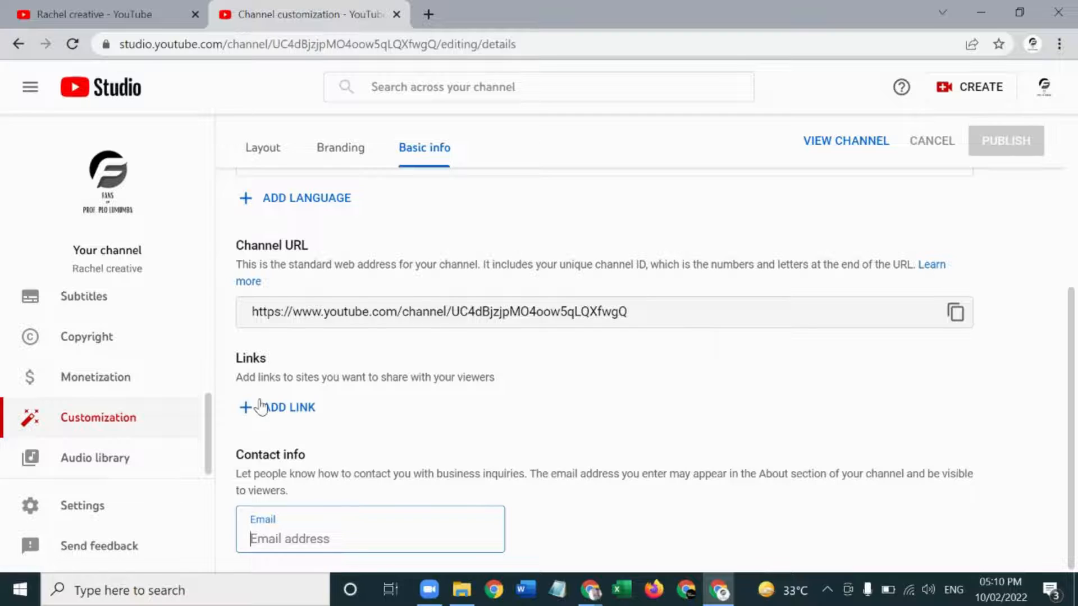
pyautogui.scroll(5, 259, 404)
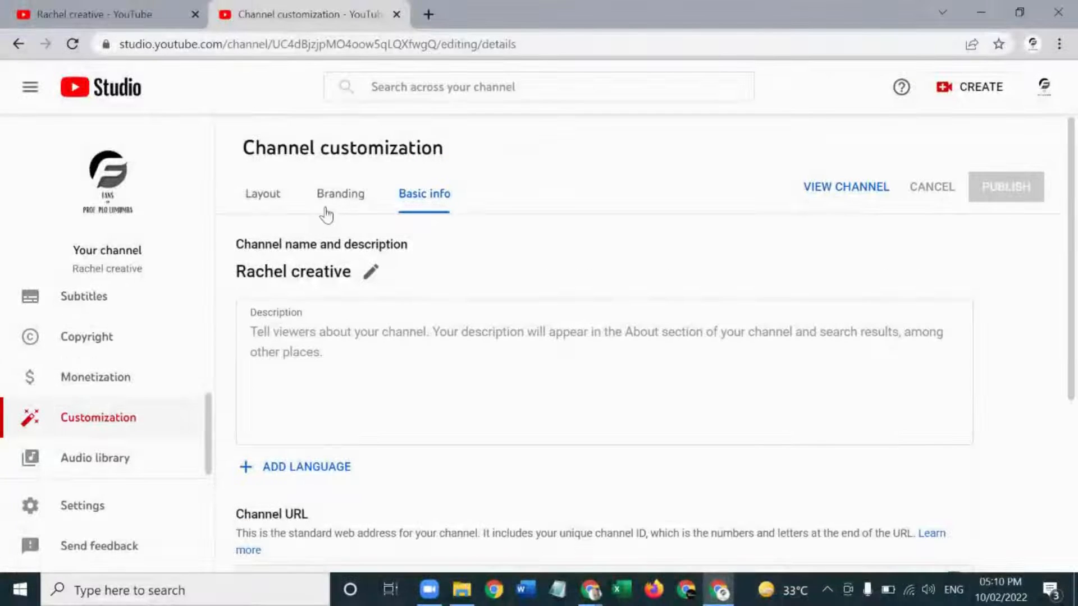
# - Examine the channel's branding options for profile picture, banner image and video watermark, including the picture file selection
pyautogui.click(339, 203)
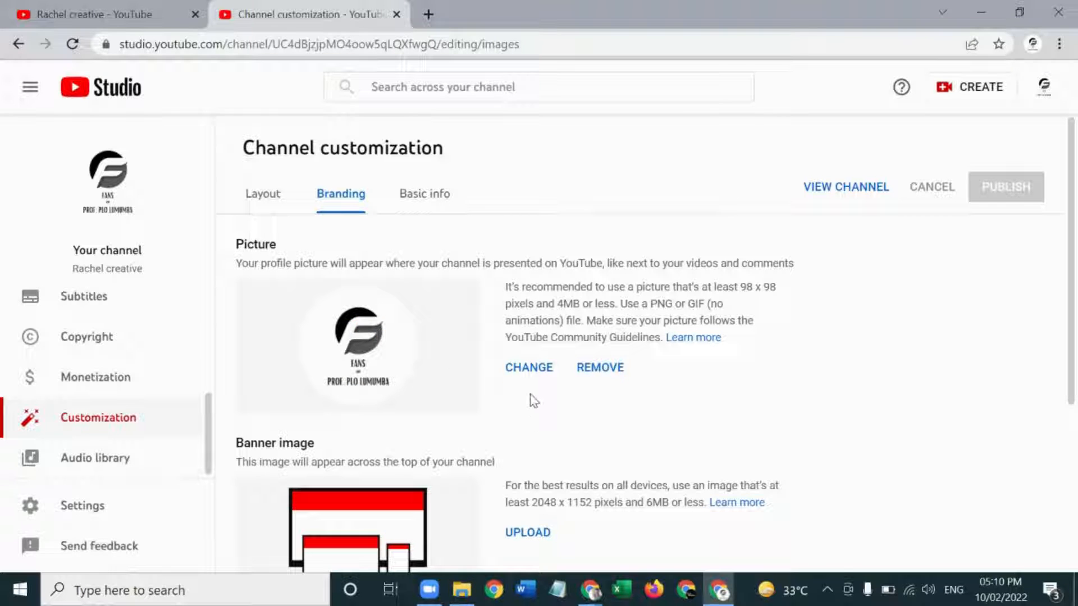
pyautogui.click(526, 366)
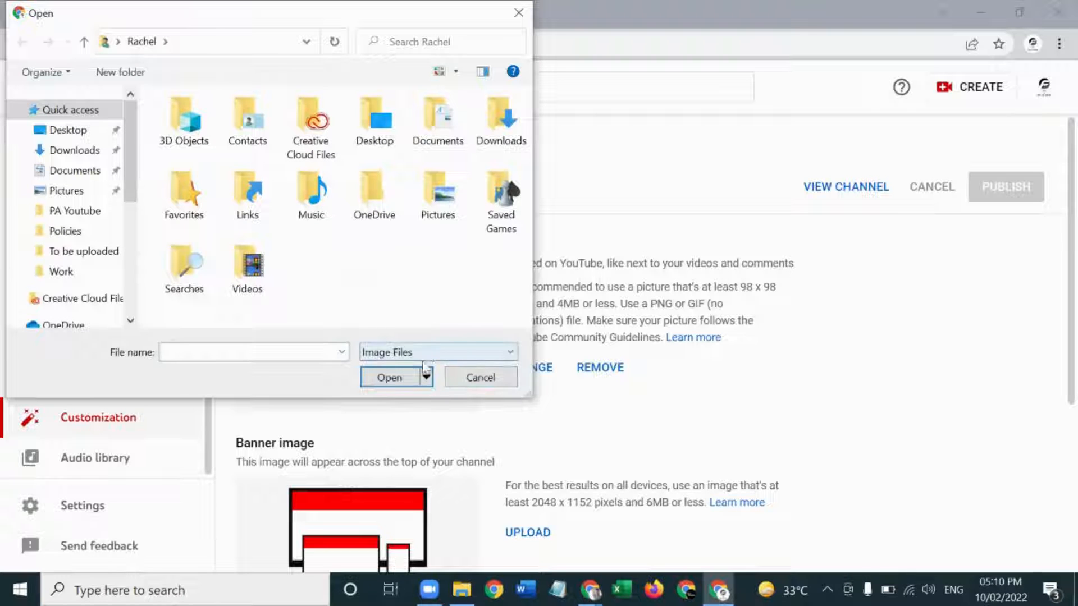
pyautogui.click(456, 377)
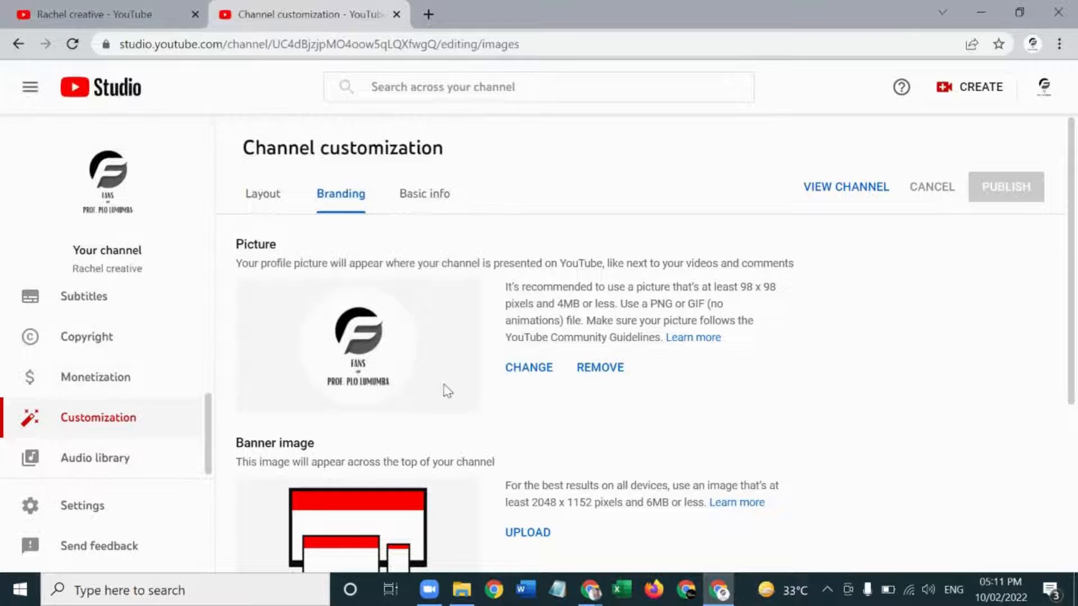
pyautogui.scroll(-3, 447, 391)
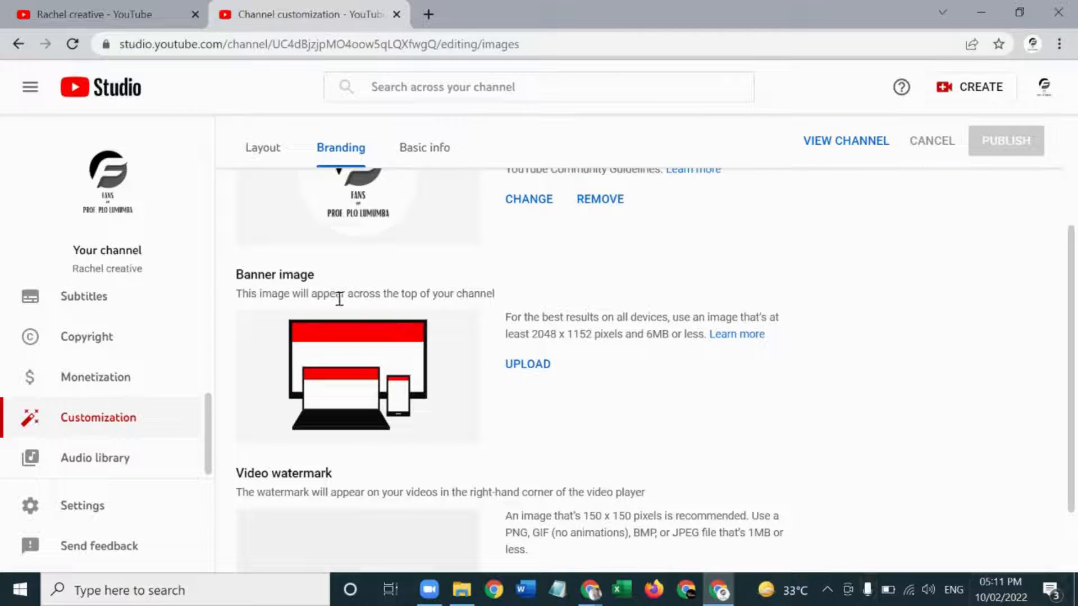
pyautogui.scroll(-2, 342, 314)
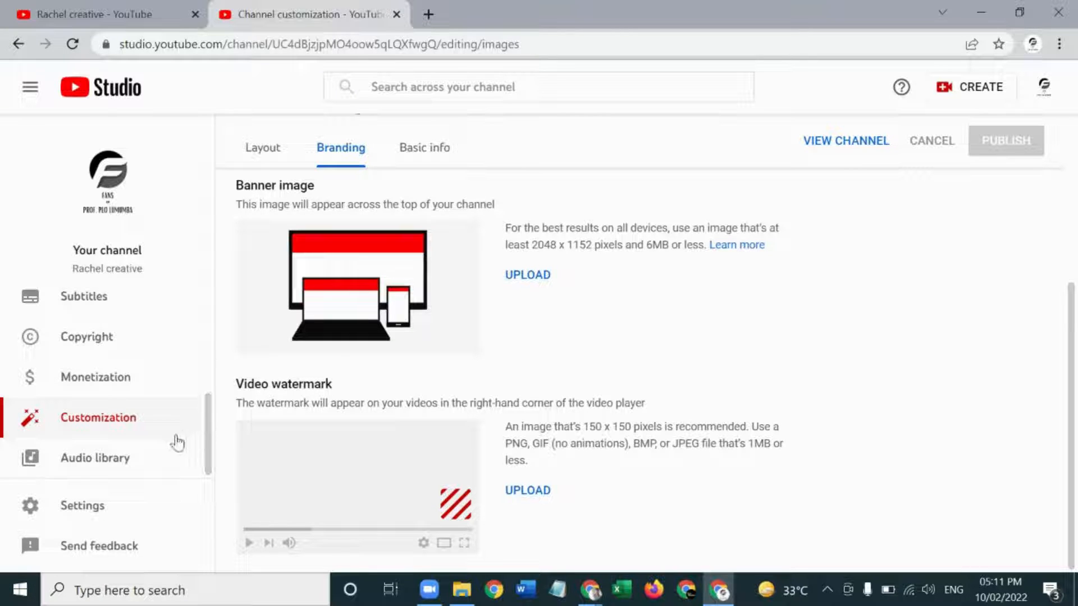
pyautogui.scroll(2, 152, 455)
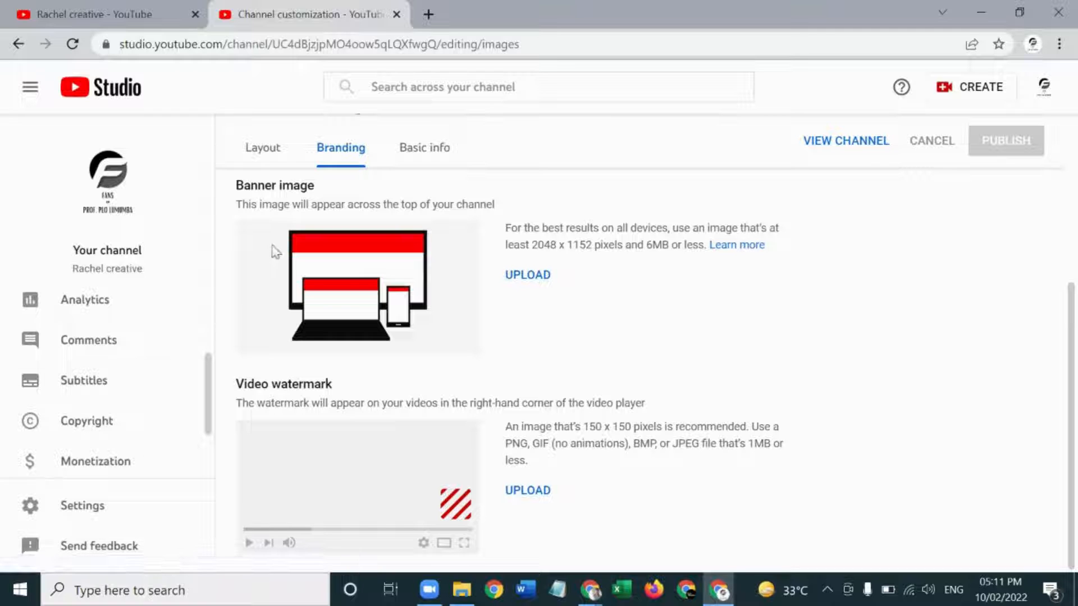
# - Add a "Popular uploads" section to the featured sections of the channel homepage layout
pyautogui.click(258, 150)
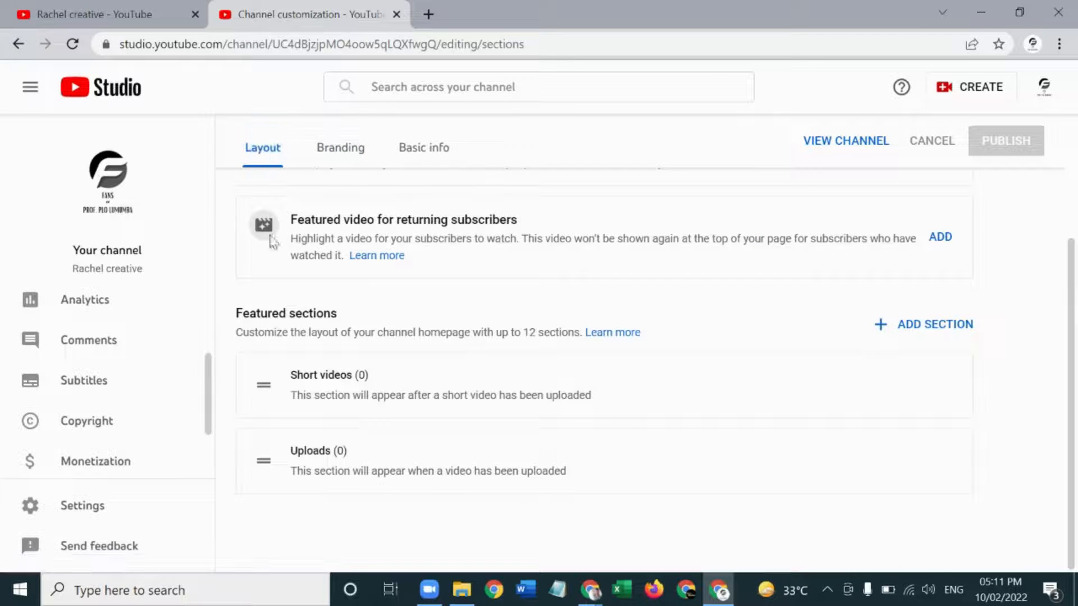
pyautogui.scroll(3, 345, 287)
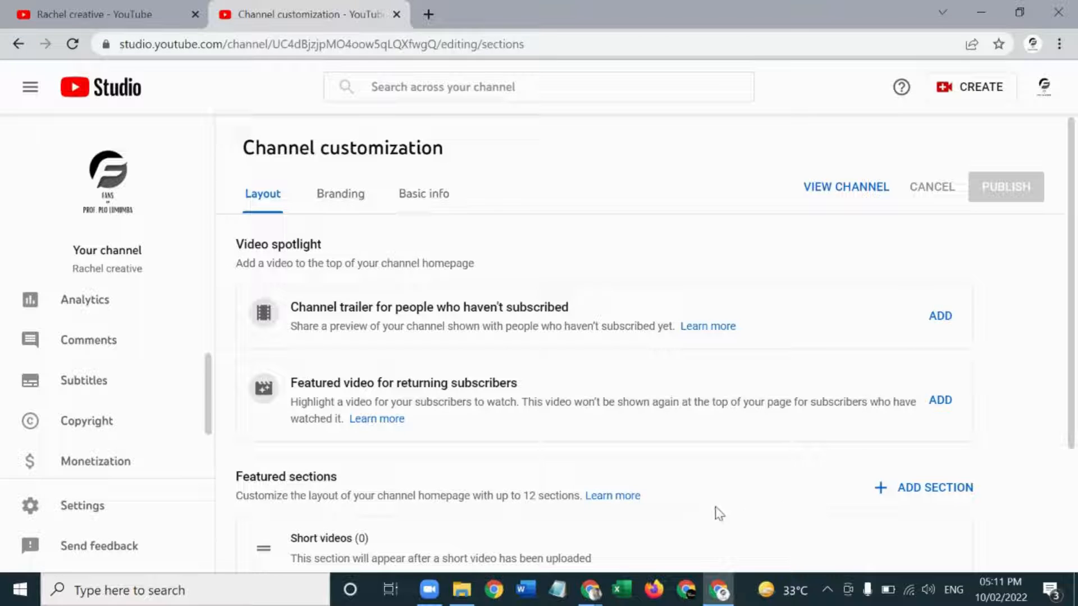
pyautogui.scroll(-2, 715, 508)
pyautogui.scroll(-1, 724, 477)
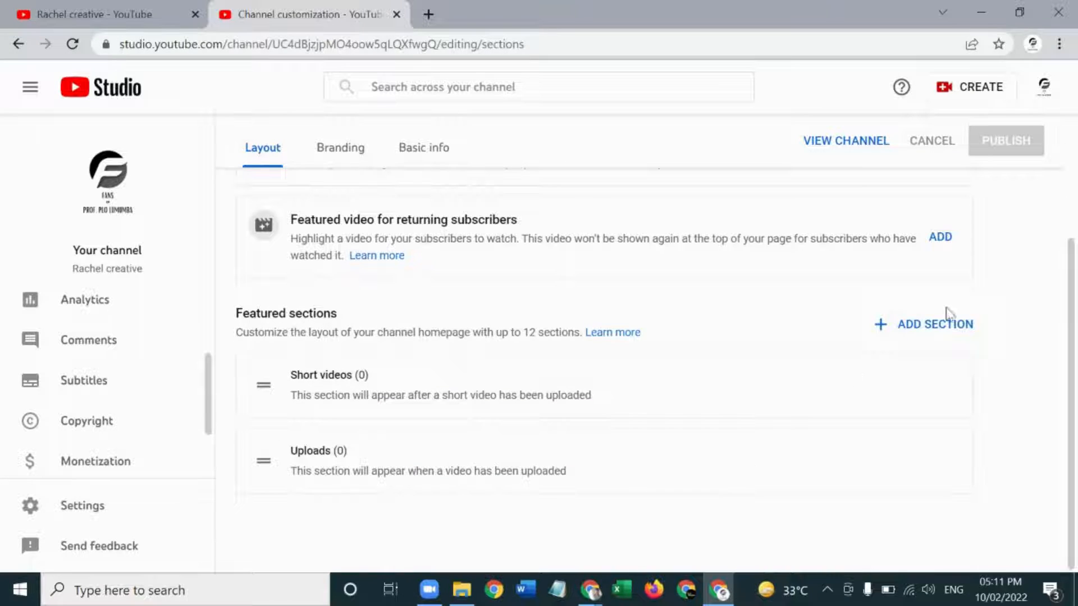
pyautogui.click(918, 334)
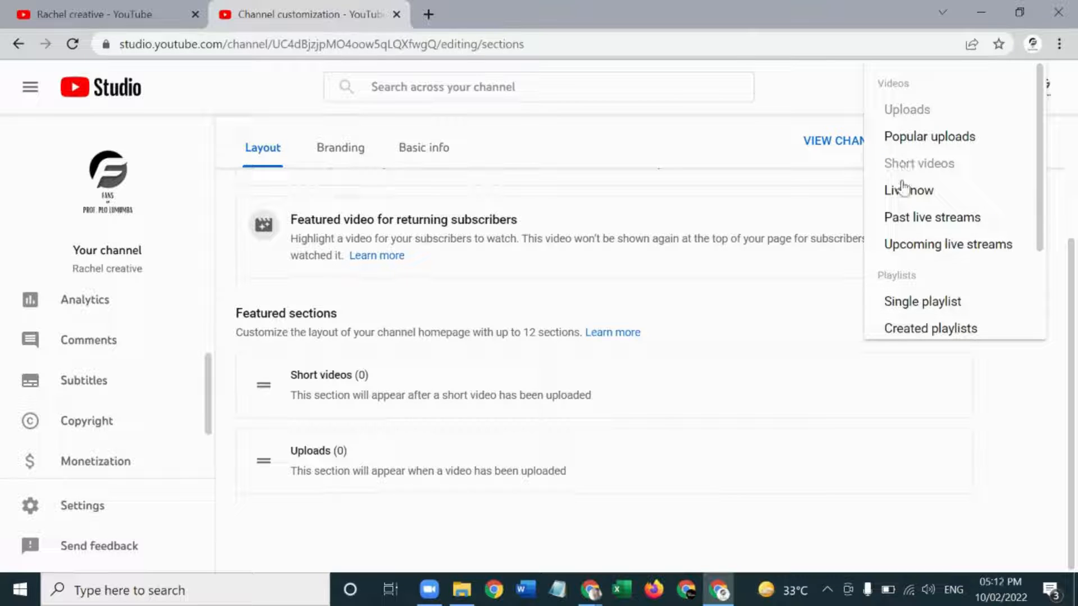
pyautogui.click(898, 138)
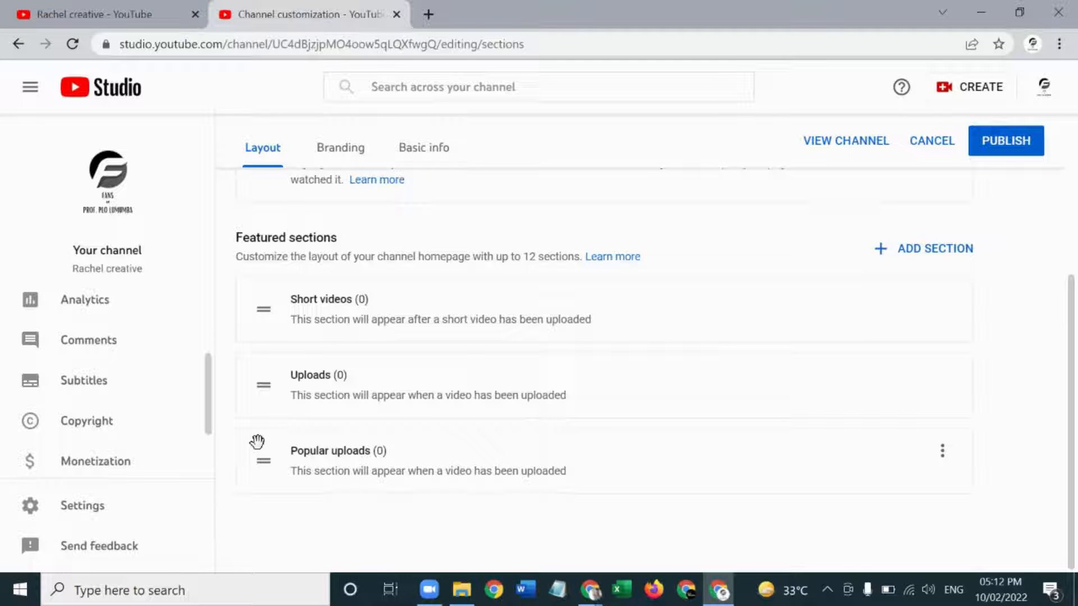
# - Move Popular uploads to the top of the featured sections, place Short videos below Uploads, and publish the layout
pyautogui.moveTo(258, 442); pyautogui.dragTo(265, 306)
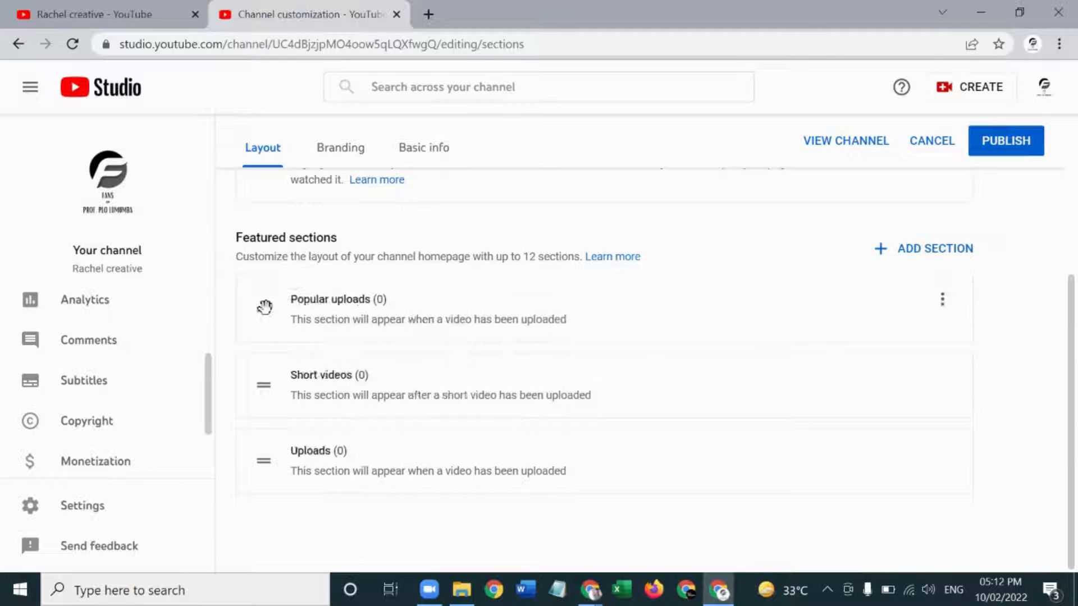
pyautogui.moveTo(269, 377); pyautogui.dragTo(275, 449)
pyautogui.click(992, 143)
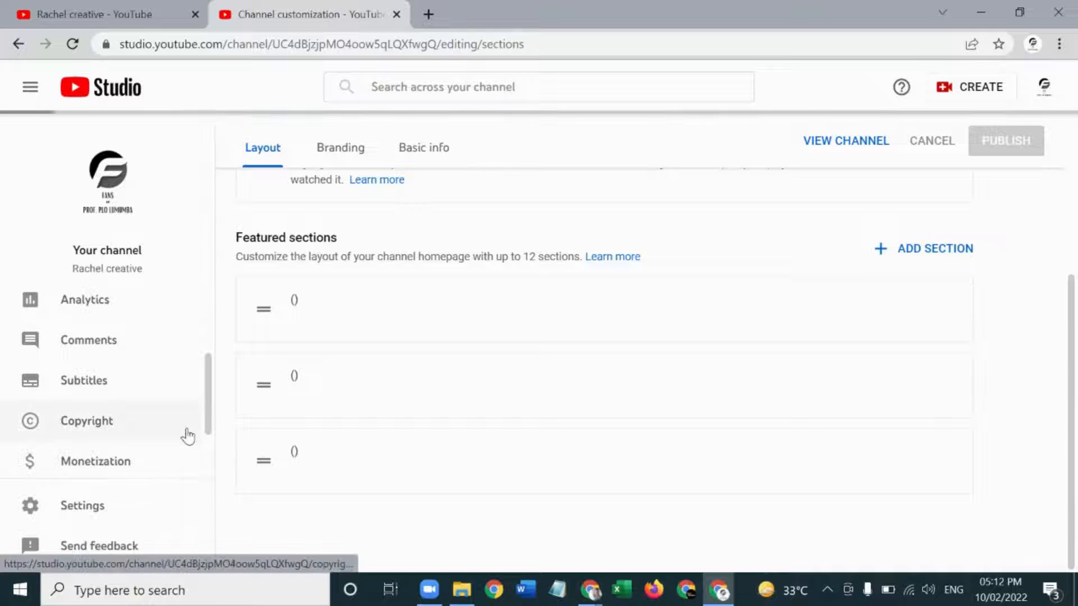
# - Examine the free music in the audio library, including the license type of several tracks
pyautogui.scroll(-2, 204, 436)
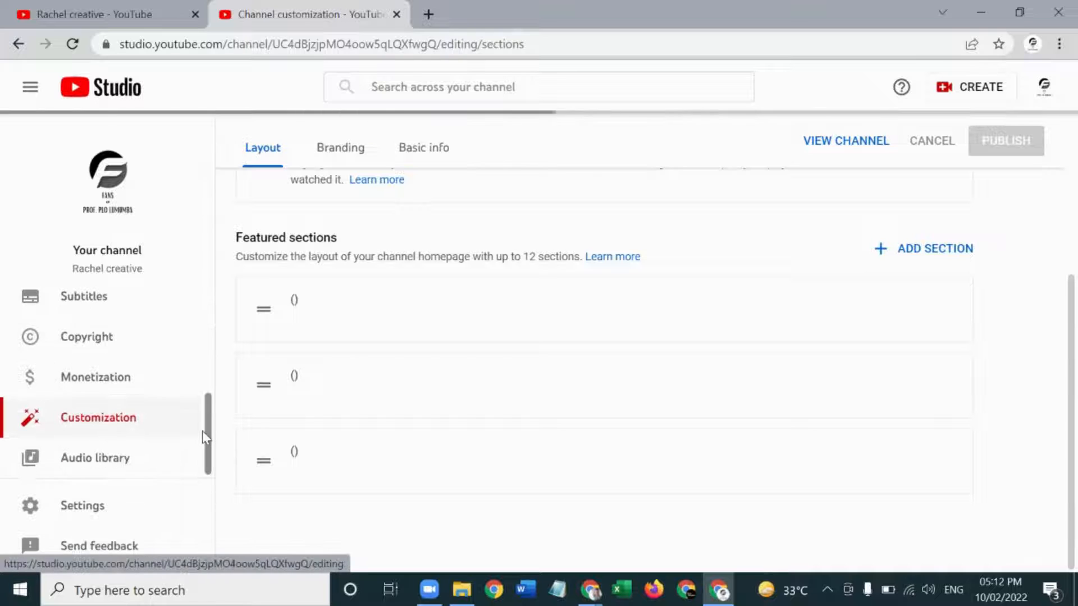
pyautogui.click(143, 459)
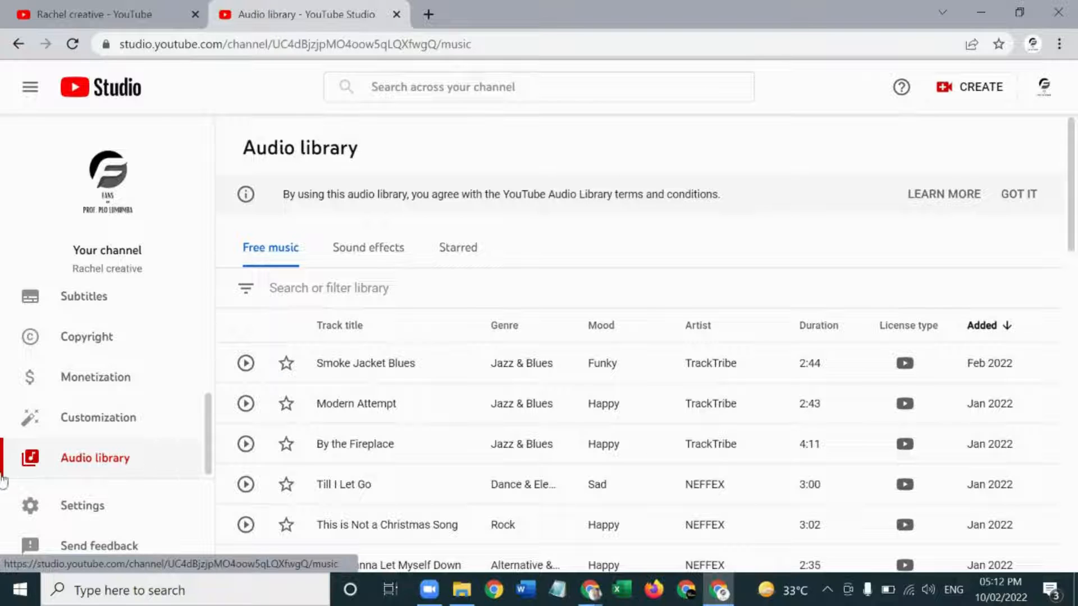
pyautogui.moveTo(903, 366)
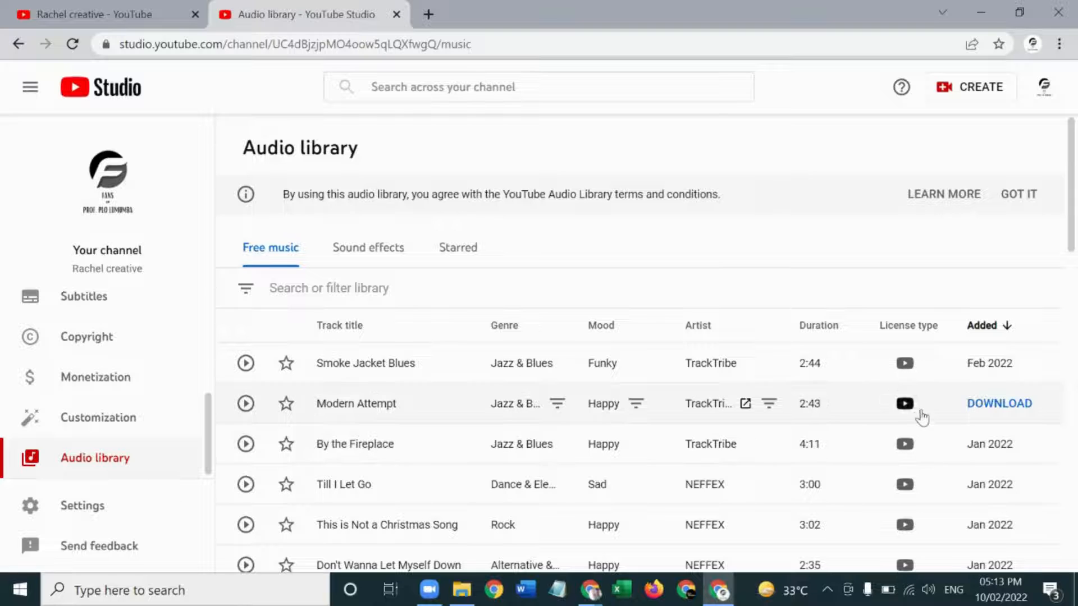
pyautogui.moveTo(914, 415)
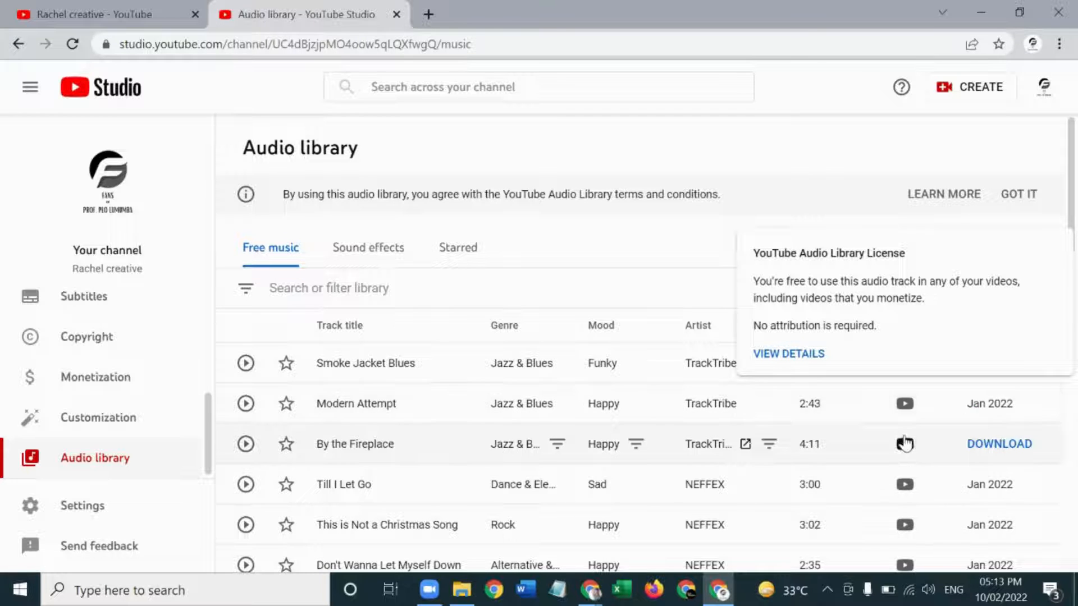
pyautogui.moveTo(903, 444)
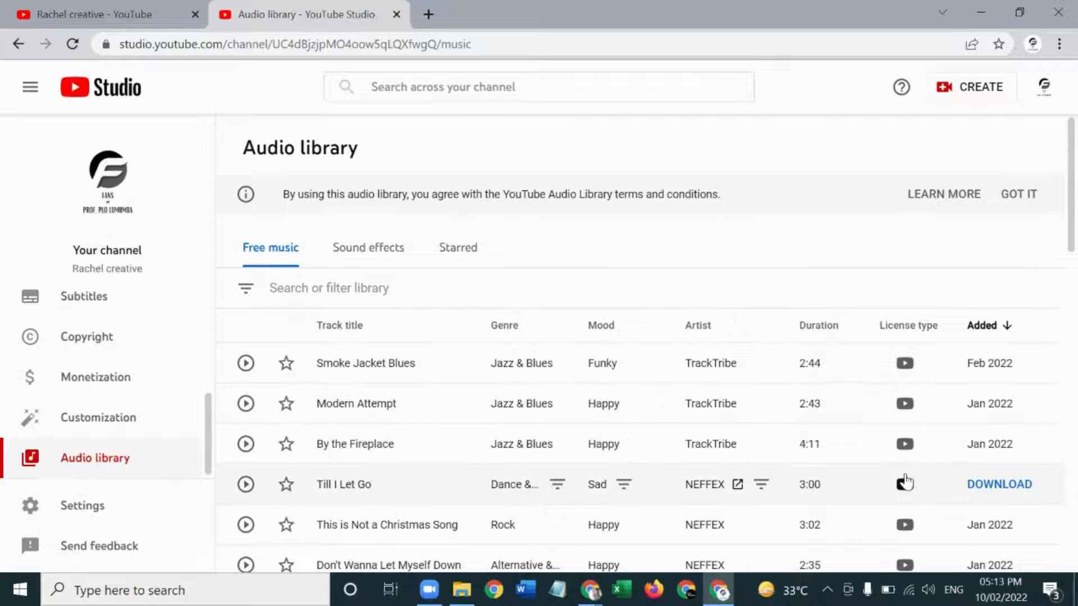
pyautogui.moveTo(905, 479)
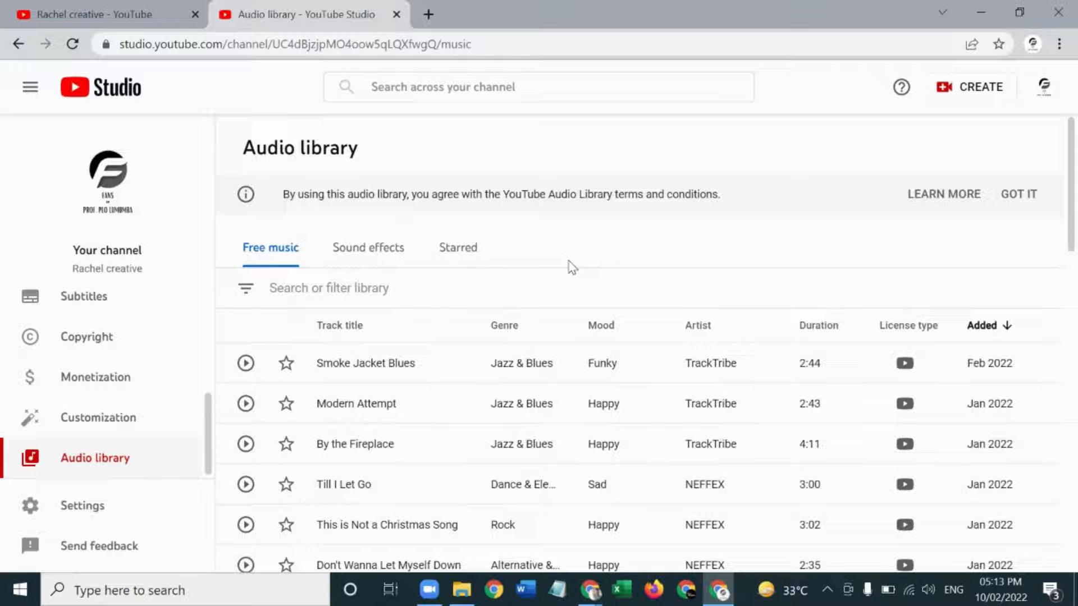
# - Review the YouTube Partner Program criteria on the channel monetization page again
pyautogui.click(143, 387)
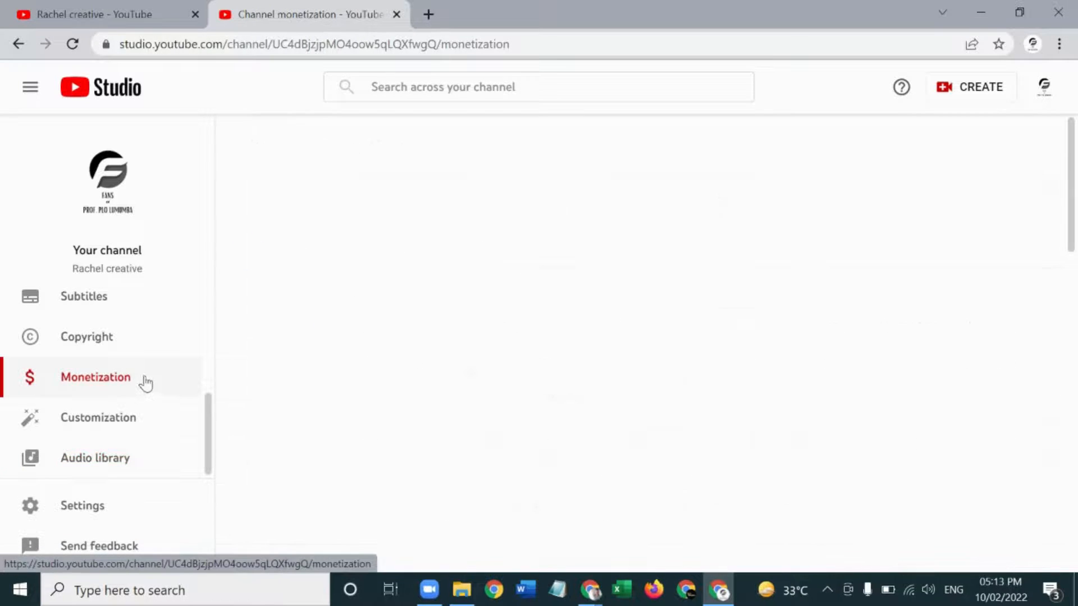
pyautogui.scroll(-2, 480, 463)
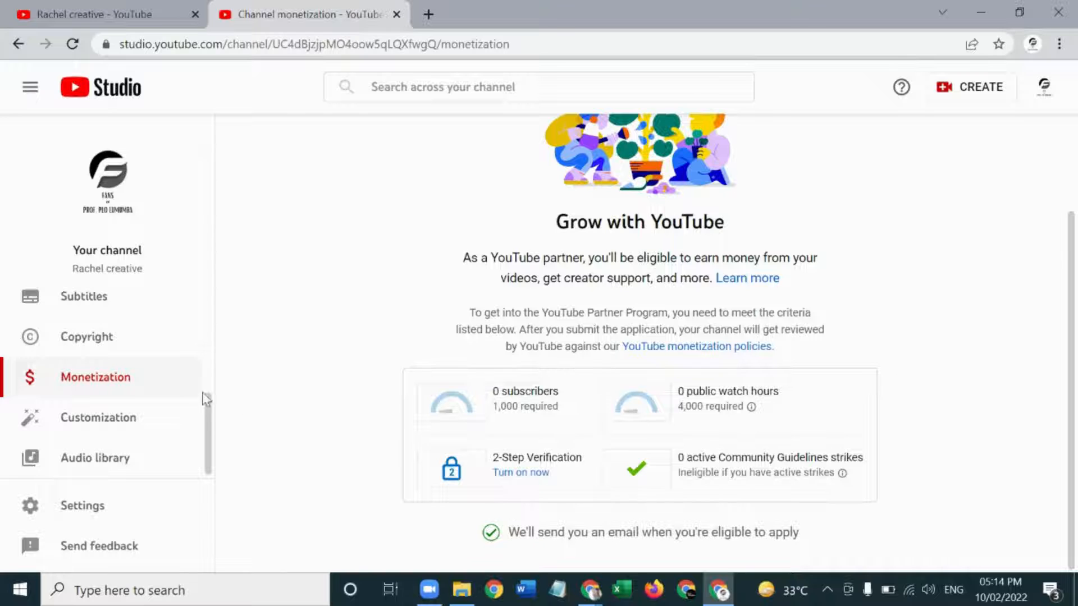
# - From the channel content page, upload the video file Africa from the YouTube folder on the Desktop
pyautogui.scroll(1, 163, 393)
pyautogui.scroll(3, 162, 393)
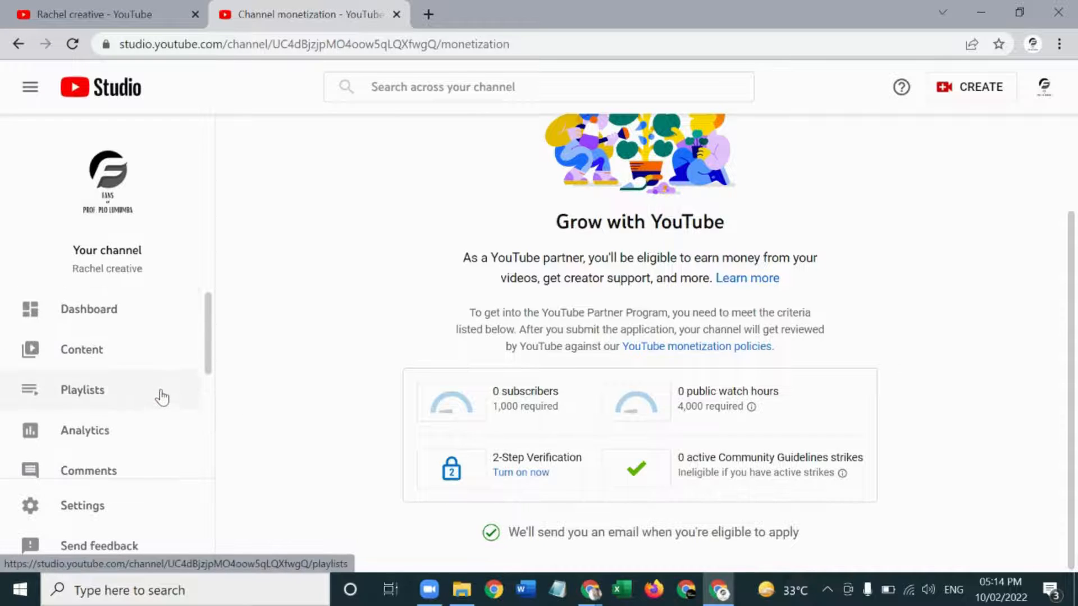
pyautogui.click(149, 364)
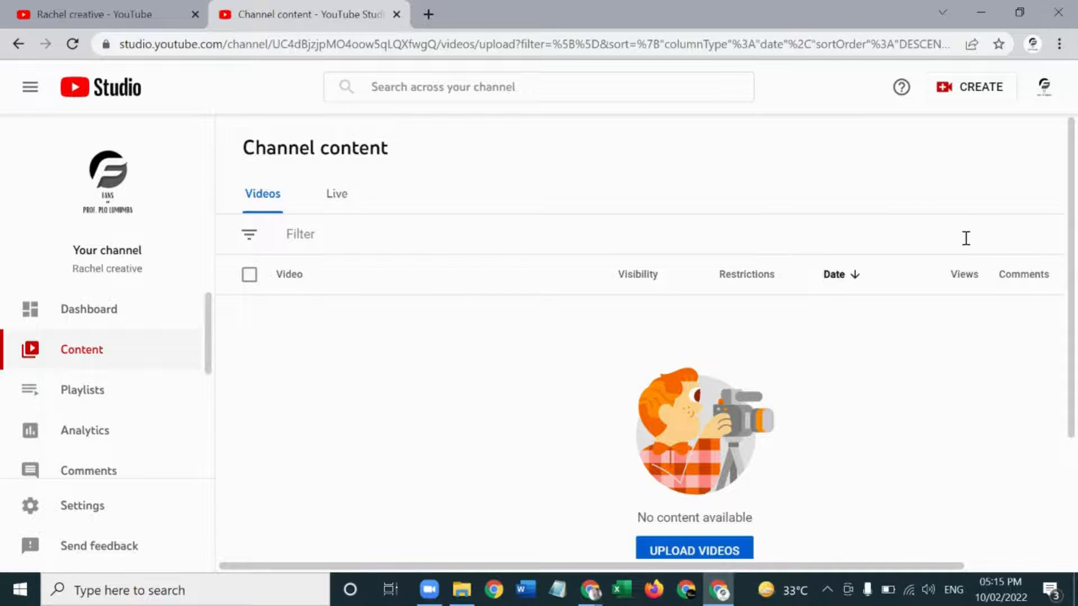
pyautogui.click(970, 93)
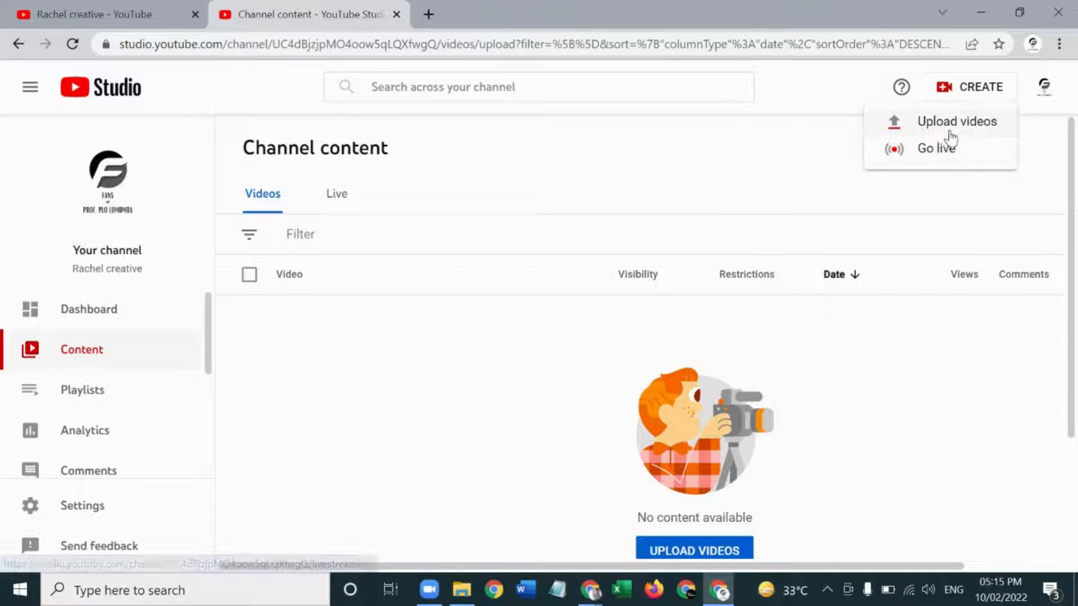
pyautogui.click(953, 128)
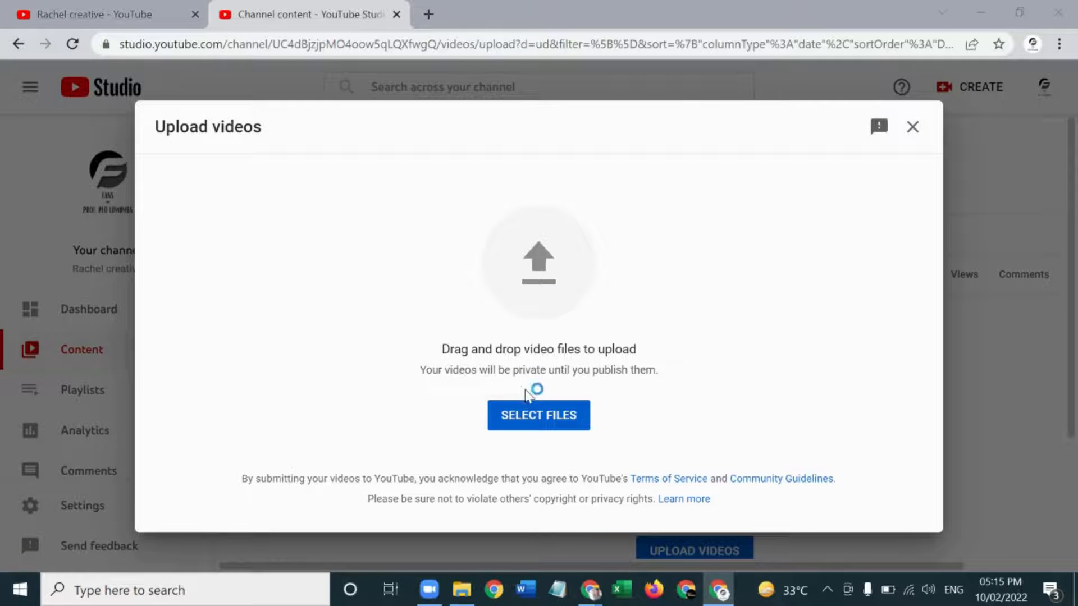
pyautogui.click(531, 406)
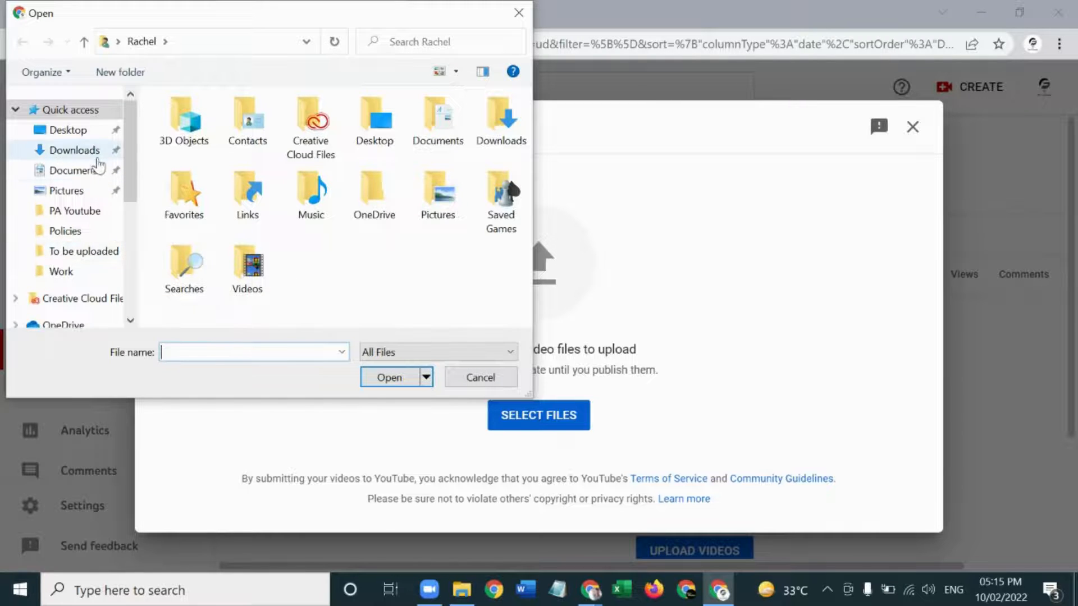
pyautogui.click(95, 134)
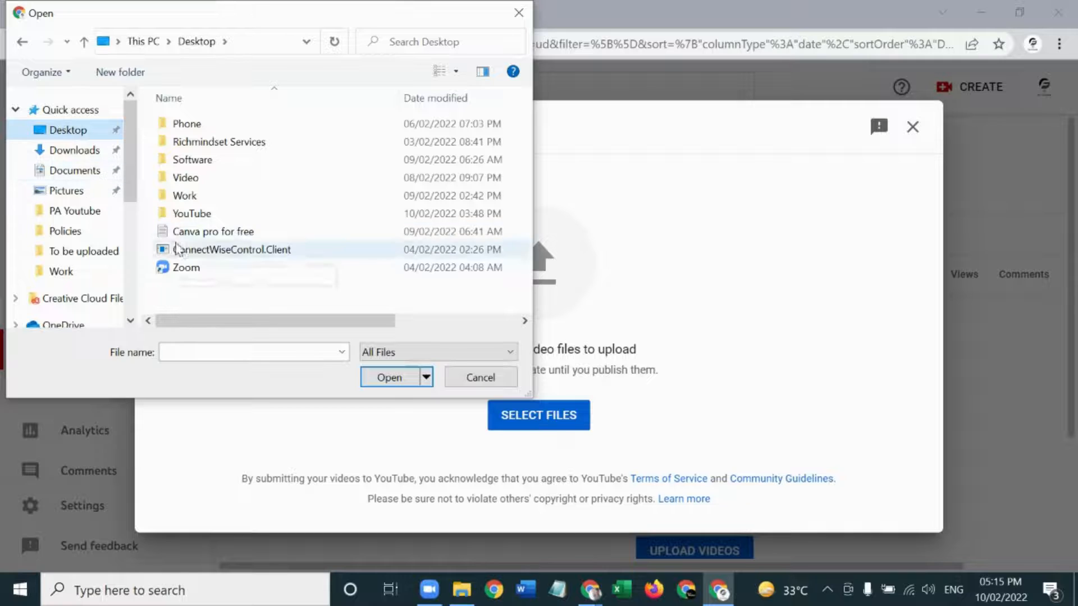
pyautogui.click(206, 219)
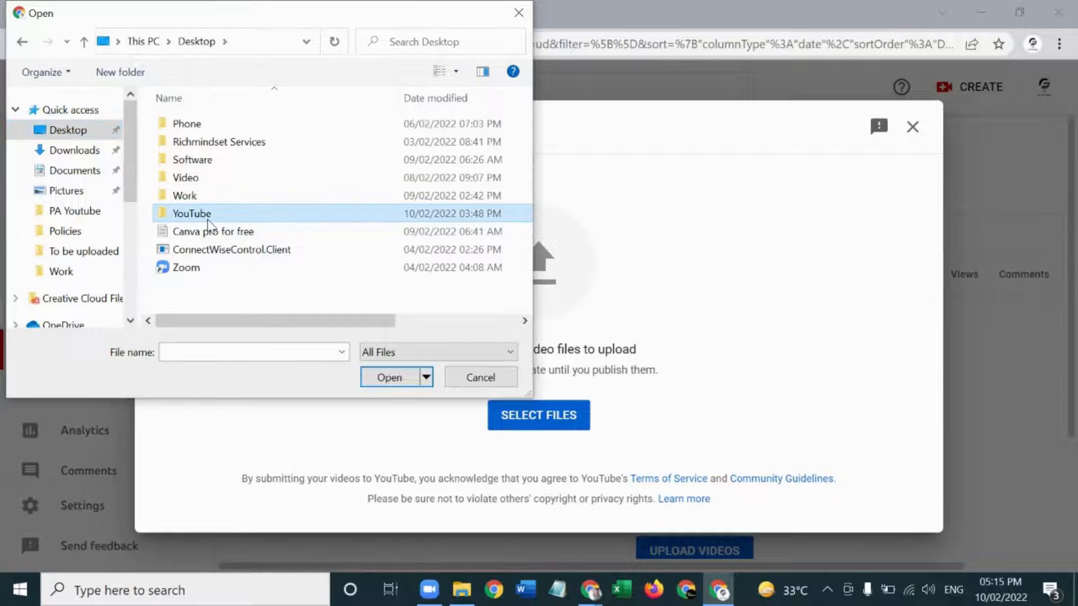
pyautogui.doubleClick(209, 226)
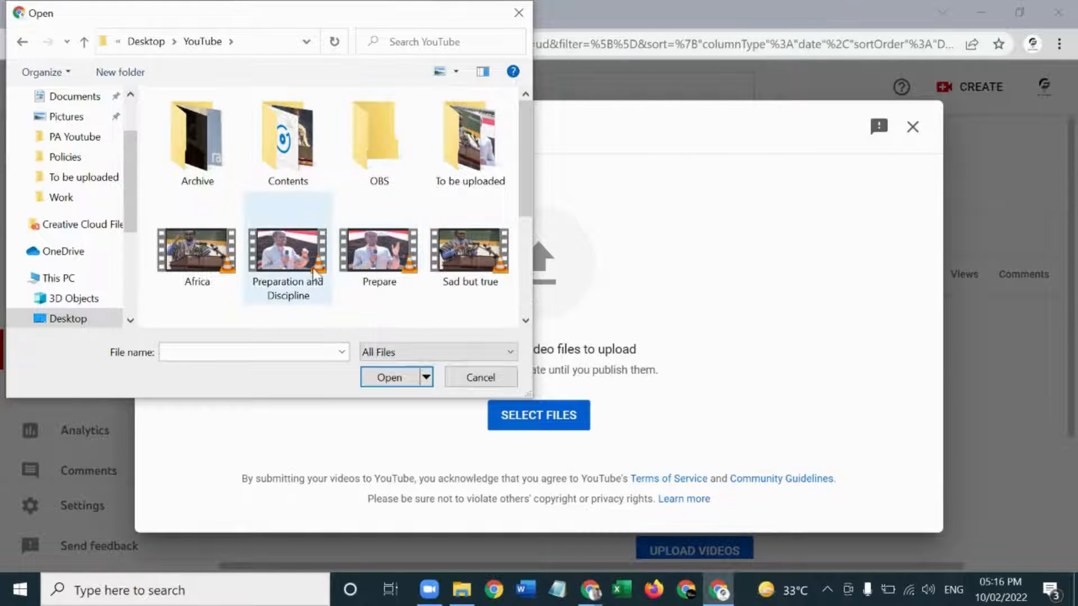
pyautogui.doubleClick(211, 277)
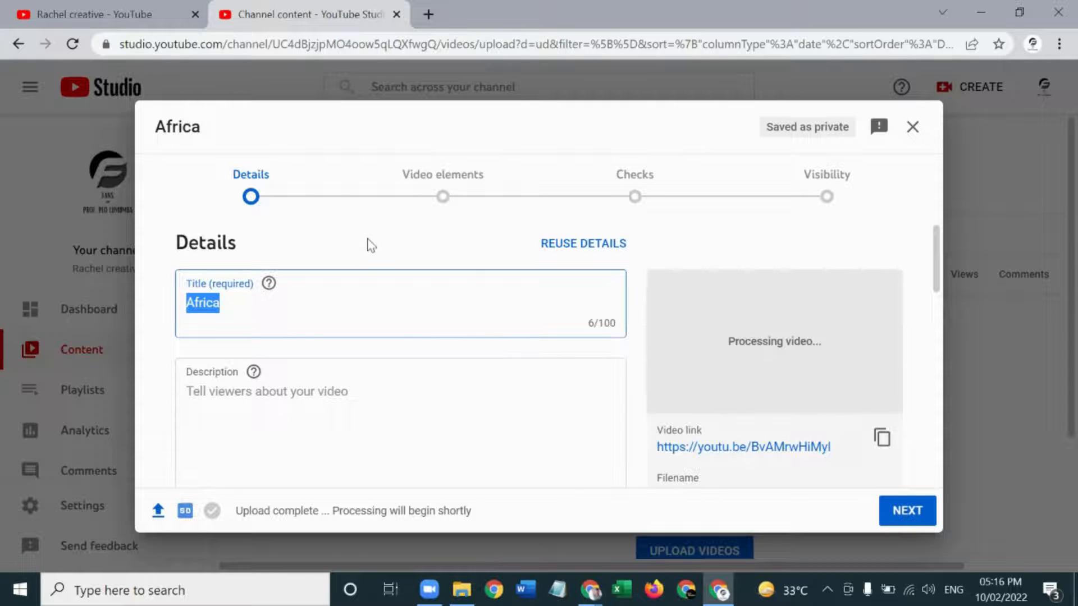
# - Try to upload a custom thumbnail for the Africa video, keeping its title, and dismiss the phone verification request
pyautogui.click(375, 303)
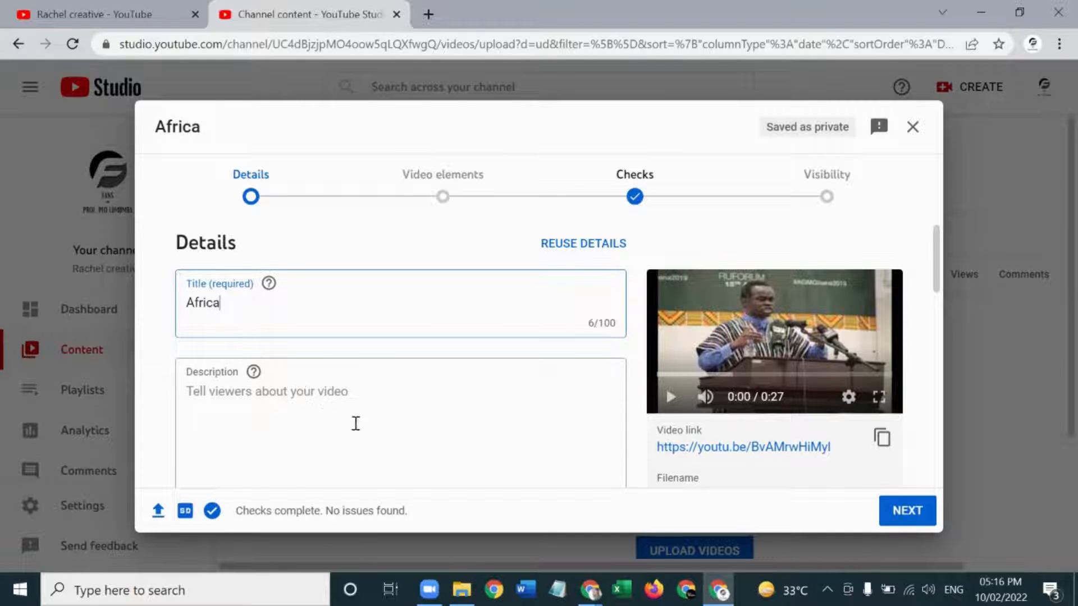
pyautogui.scroll(-6, 354, 423)
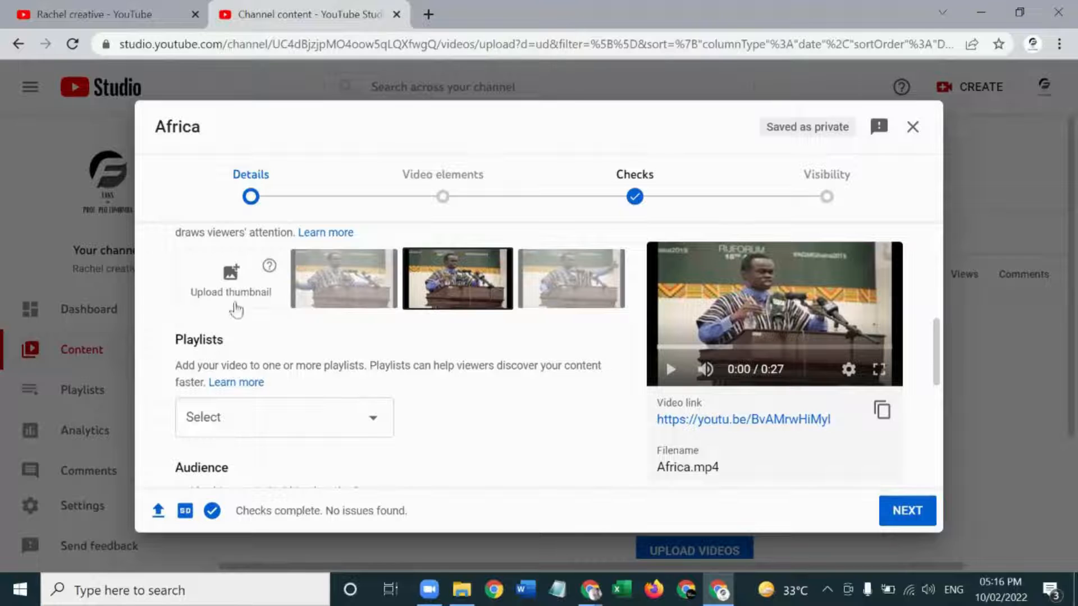
pyautogui.click(244, 277)
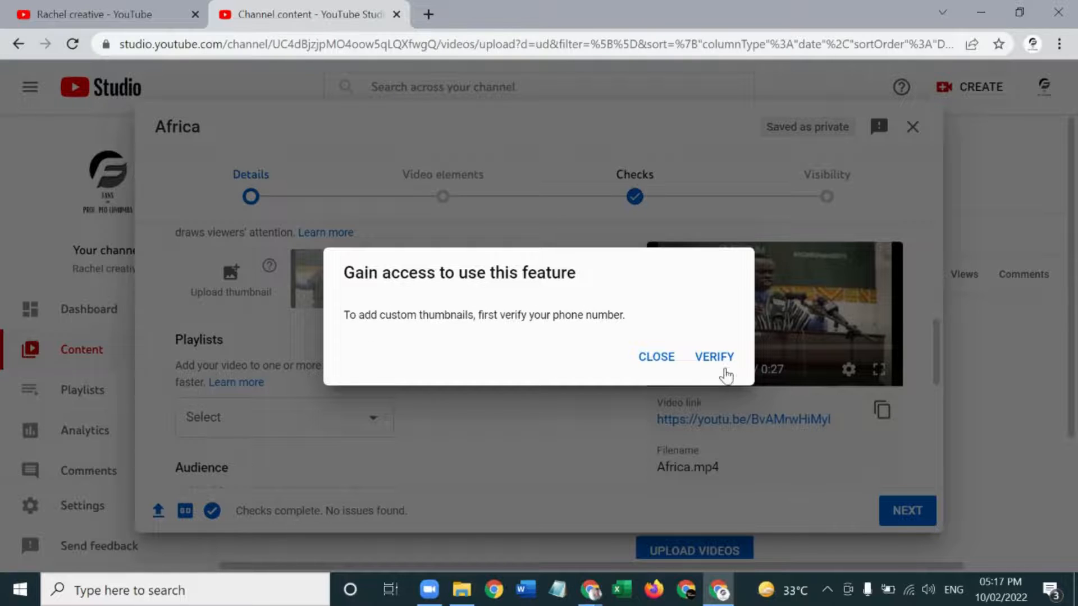
pyautogui.click(664, 362)
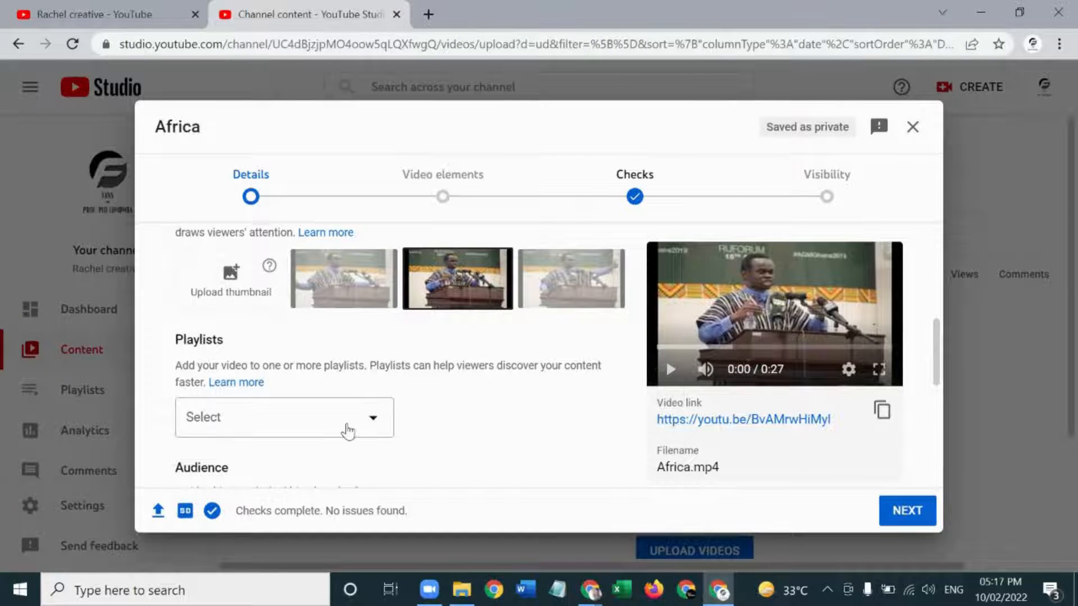
# - Create a public playlist titled "f" and add the Africa video to it
pyautogui.click(375, 425)
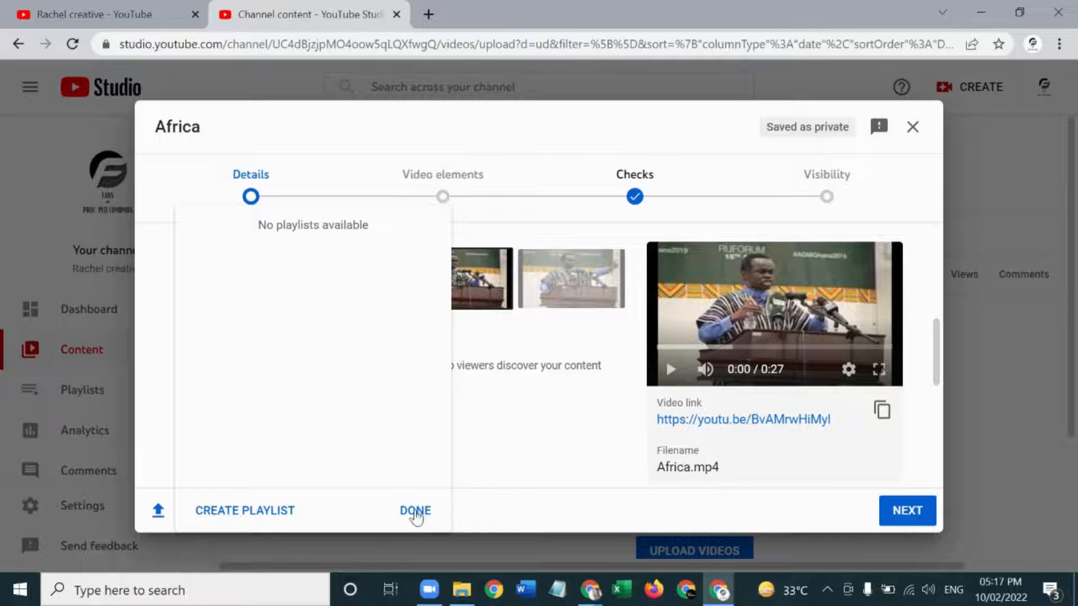
pyautogui.click(415, 512)
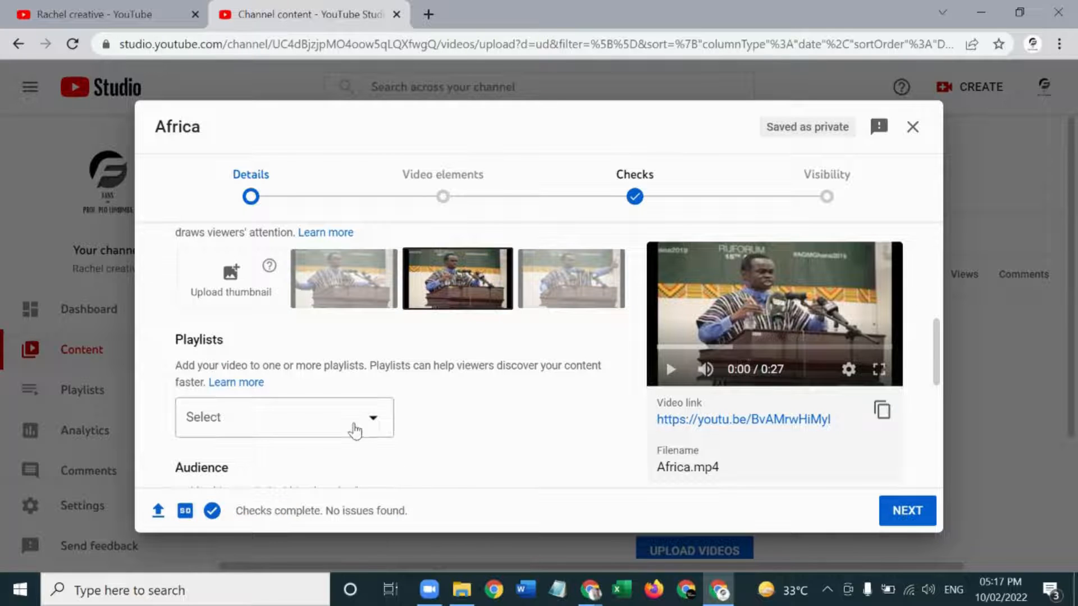
pyautogui.click(373, 424)
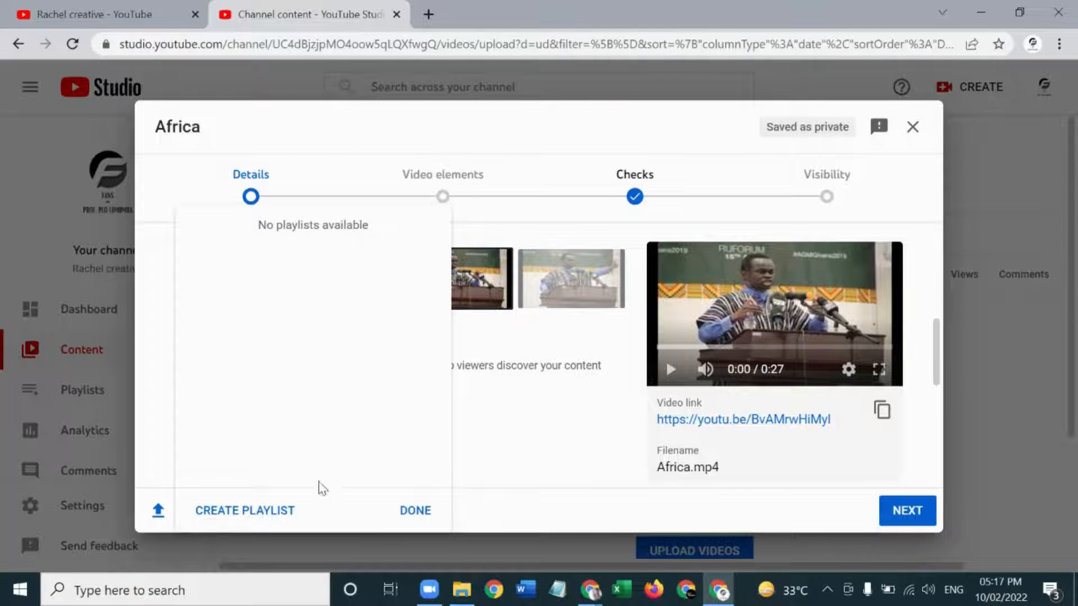
pyautogui.click(277, 512)
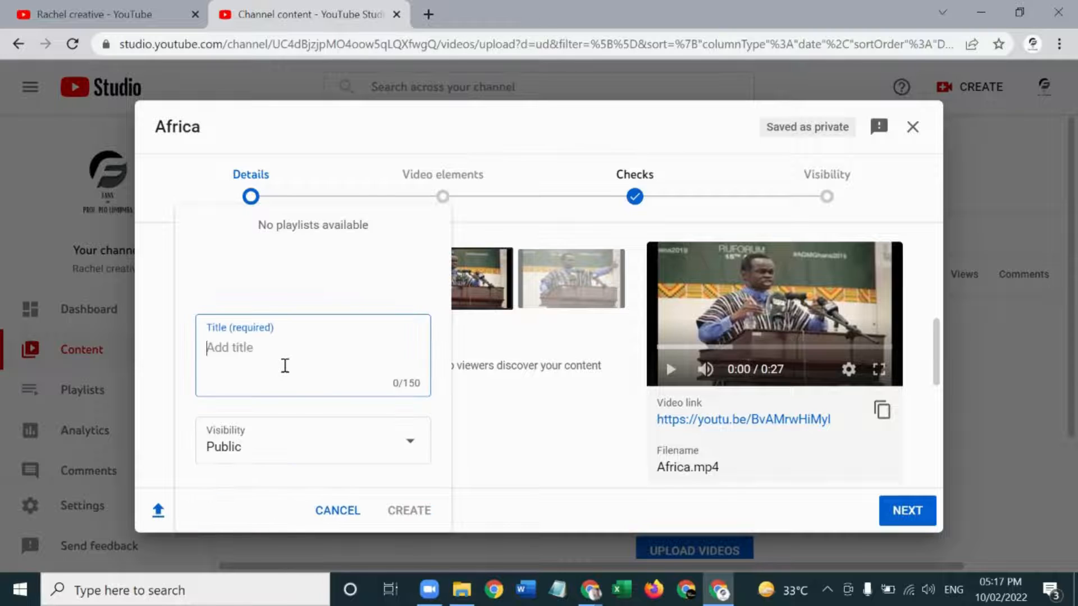
pyautogui.write('f')
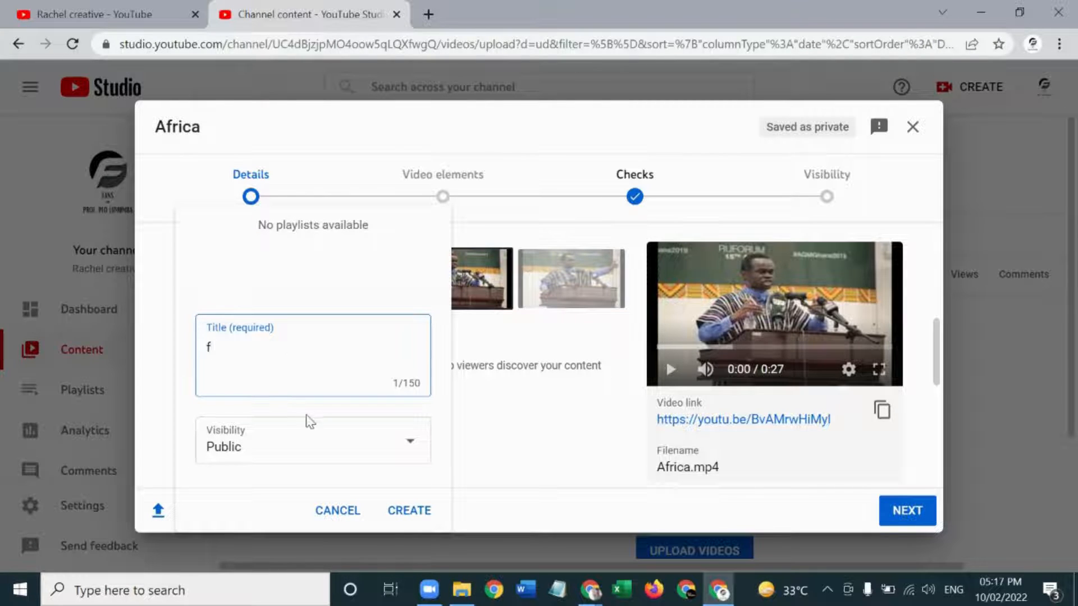
pyautogui.click(406, 512)
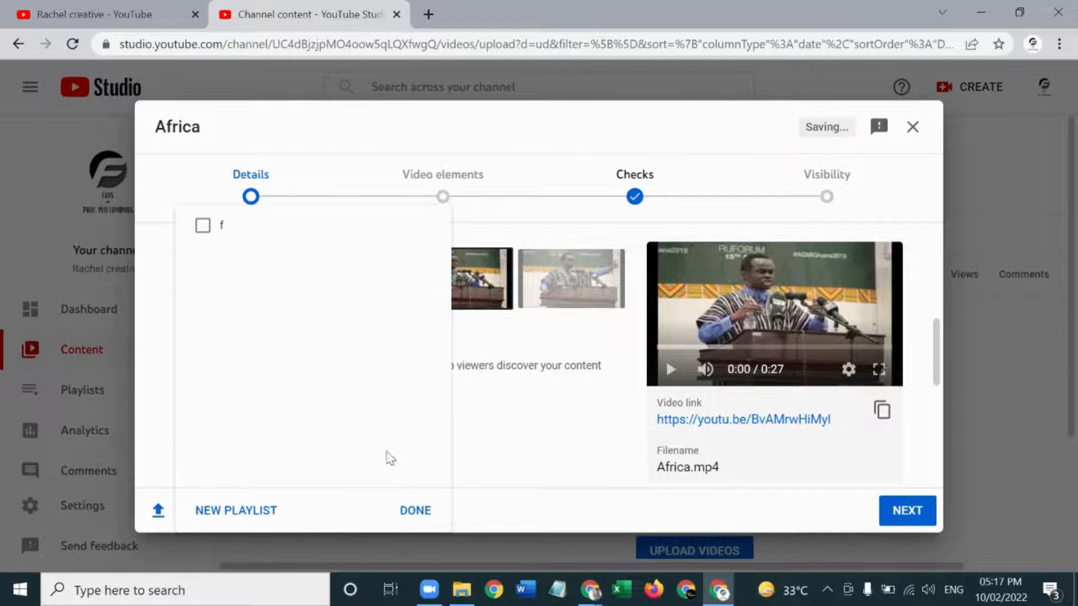
pyautogui.click(202, 229)
pyautogui.click(413, 512)
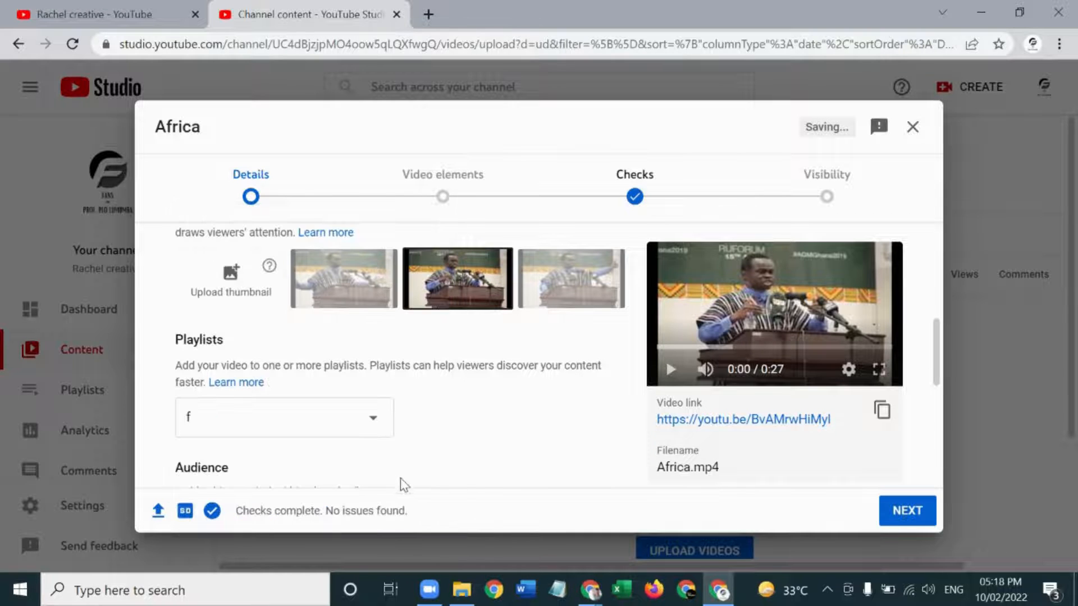
# - Mark the video as not made for kids and set its age restriction to viewers over 18
pyautogui.scroll(-6, 401, 449)
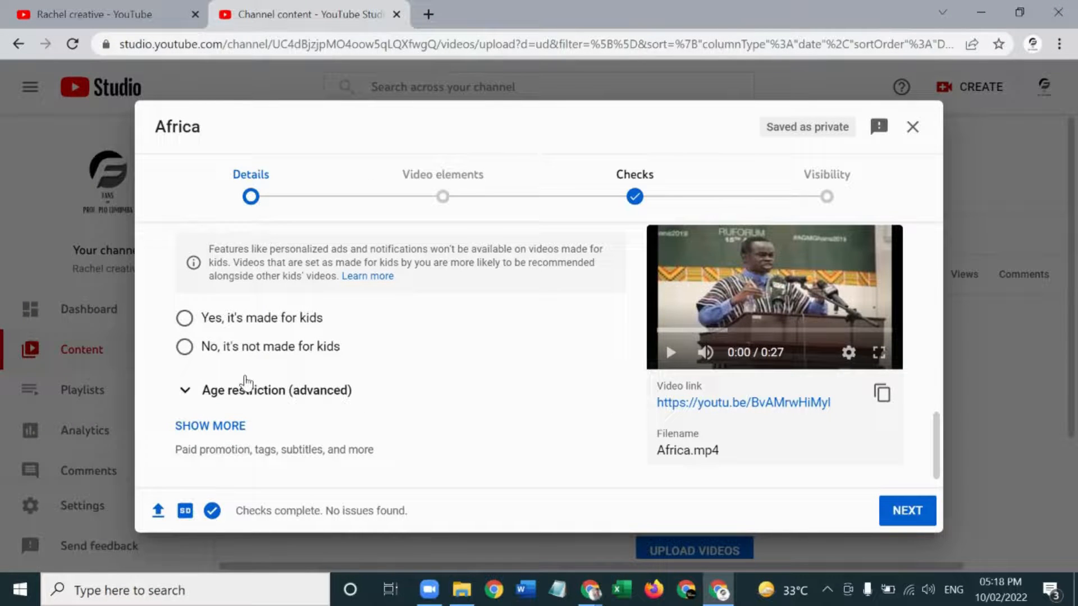
pyautogui.click(186, 352)
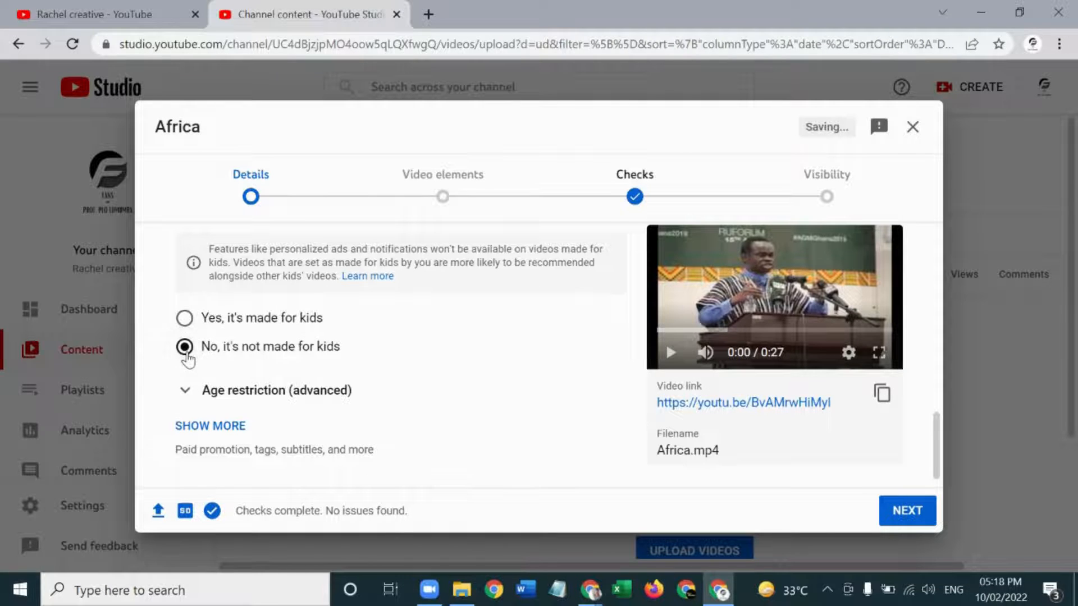
pyautogui.scroll(-1, 193, 375)
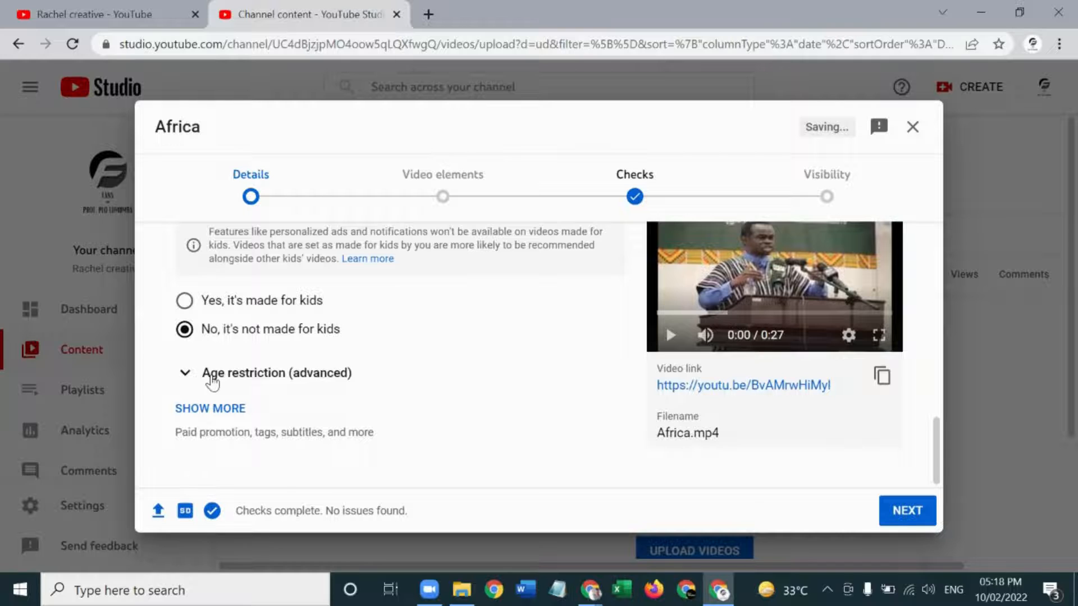
pyautogui.click(212, 375)
pyautogui.scroll(-3, 213, 382)
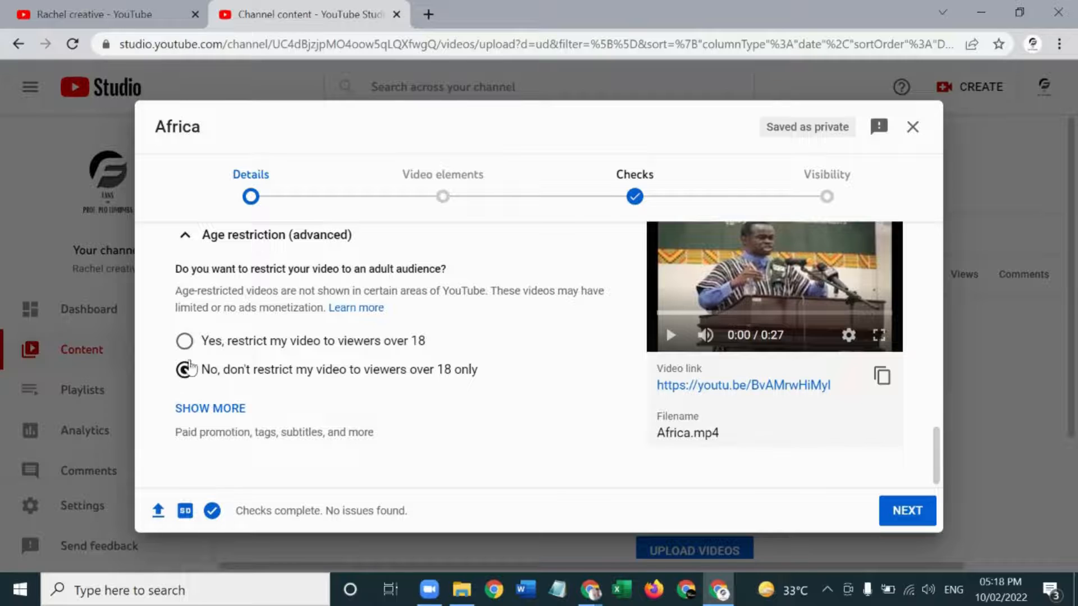
pyautogui.click(185, 343)
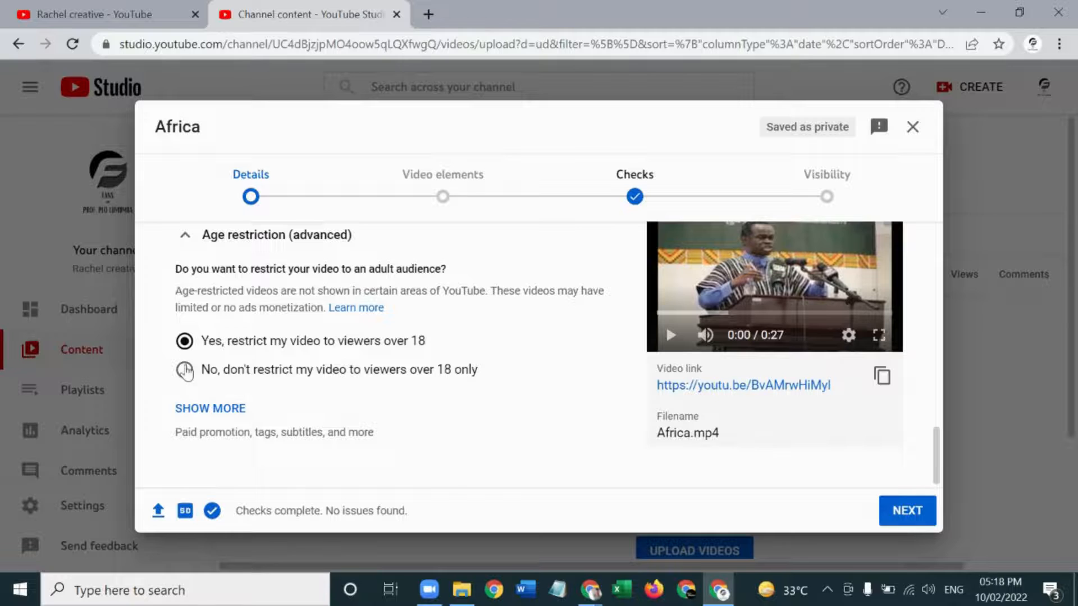
# - Set the Africa video not to be restricted to viewers over 18 and add the tag nigeria in its extra details
pyautogui.click(186, 373)
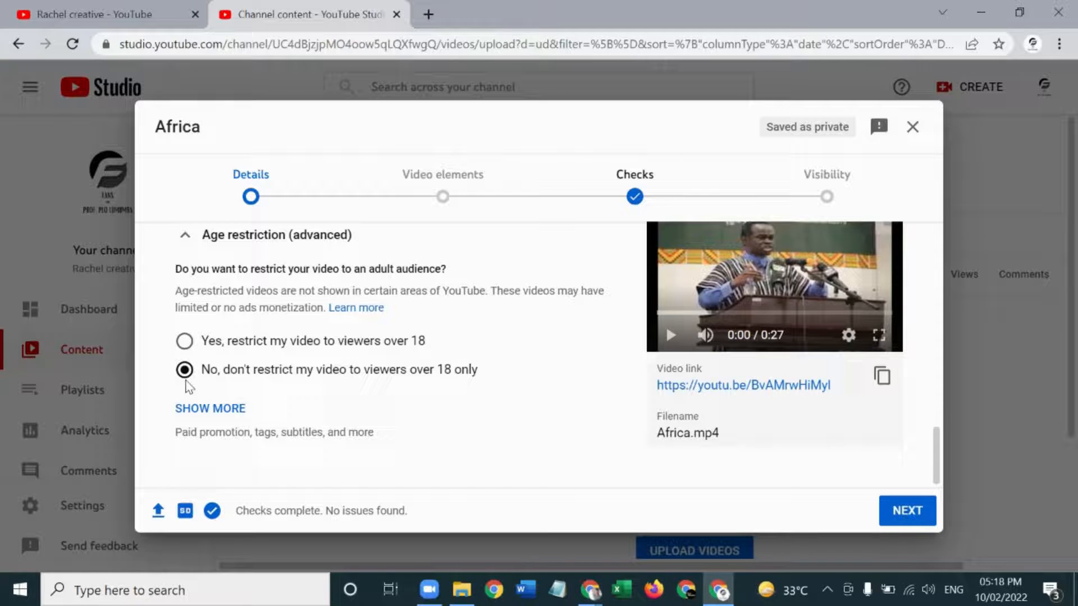
pyautogui.click(195, 410)
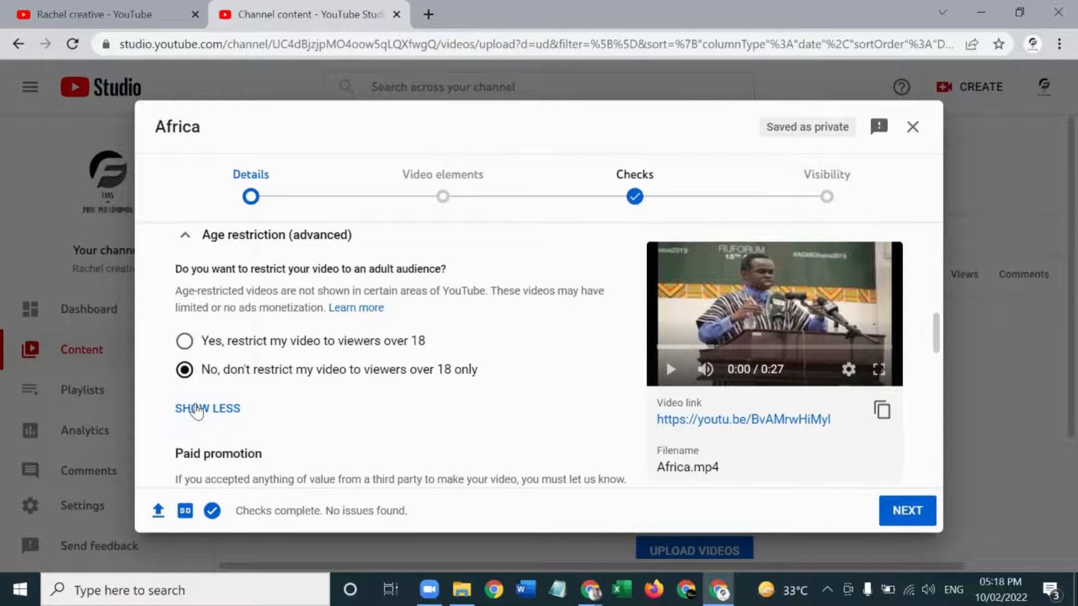
pyautogui.scroll(-5, 214, 410)
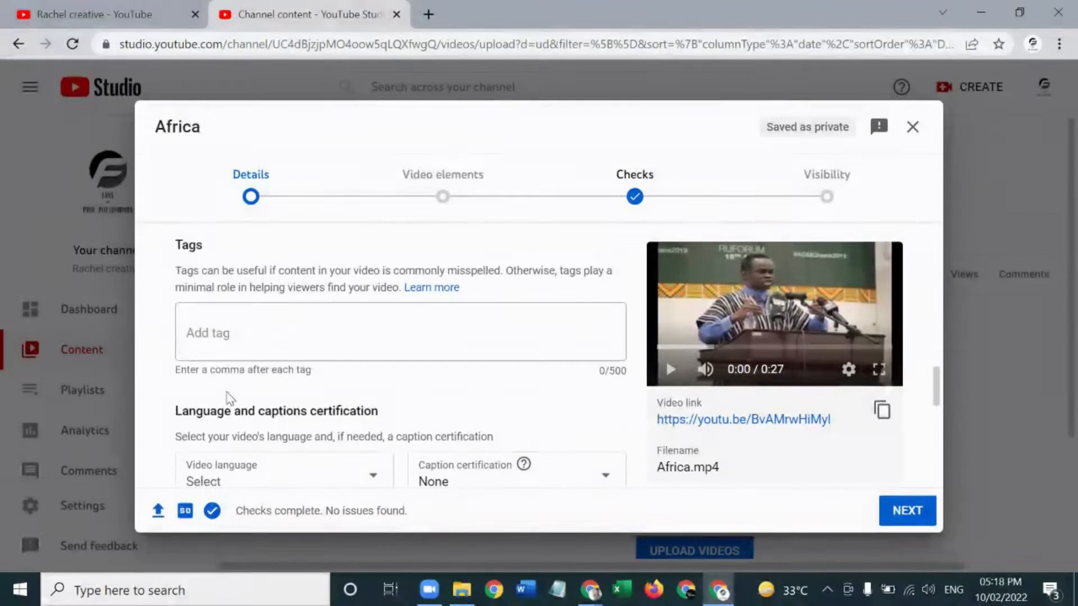
pyautogui.click(238, 337)
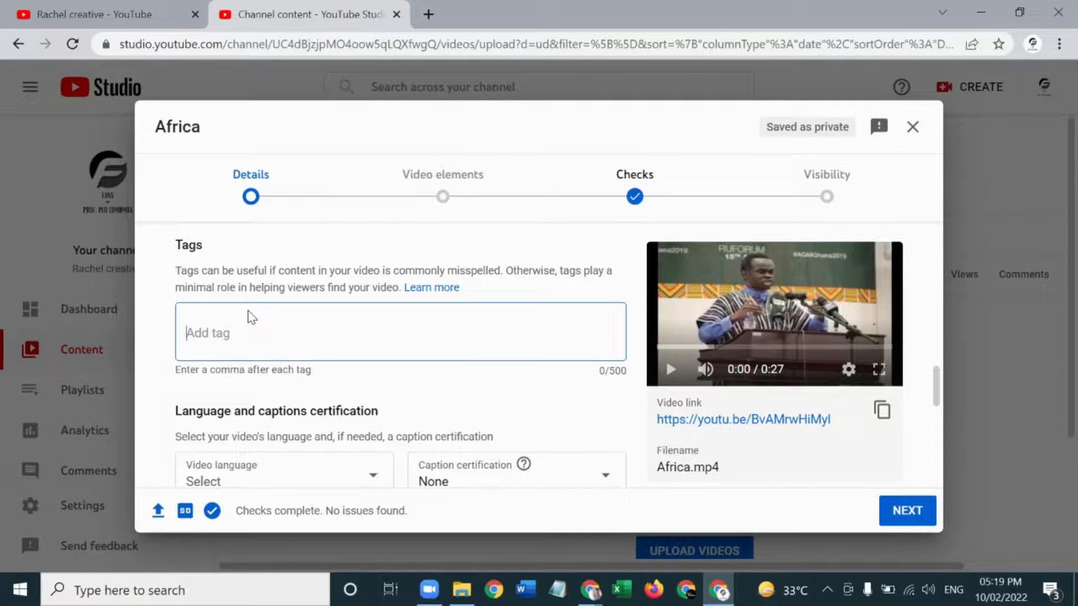
pyautogui.write('nigeria,')
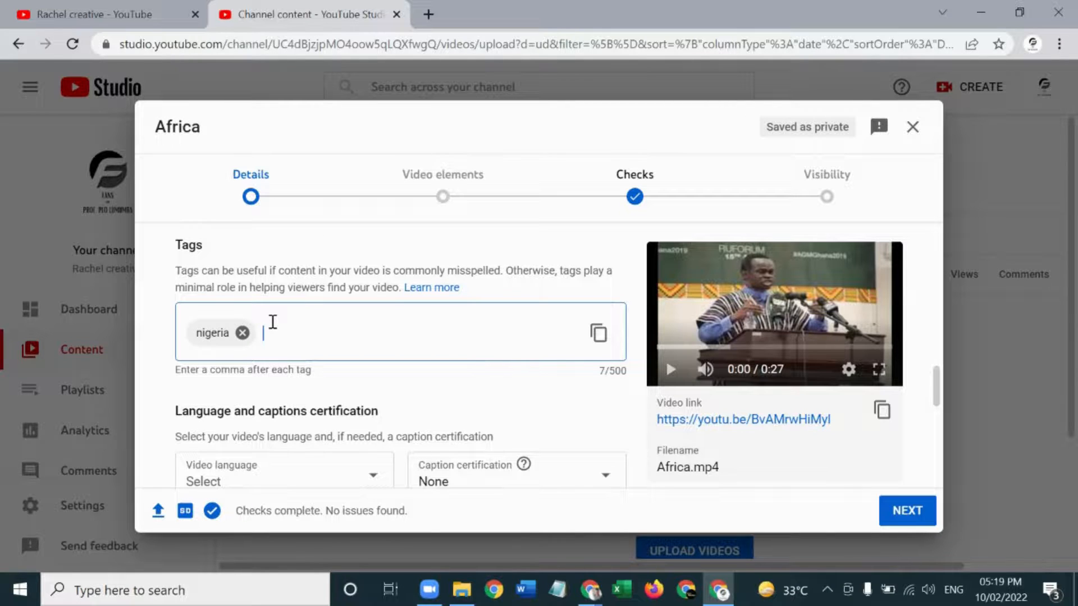
# - Review the video's license, category and comment options, keeping the People & Blogs category, and continue to the video elements stage
pyautogui.scroll(-1, 273, 330)
pyautogui.scroll(-9, 272, 336)
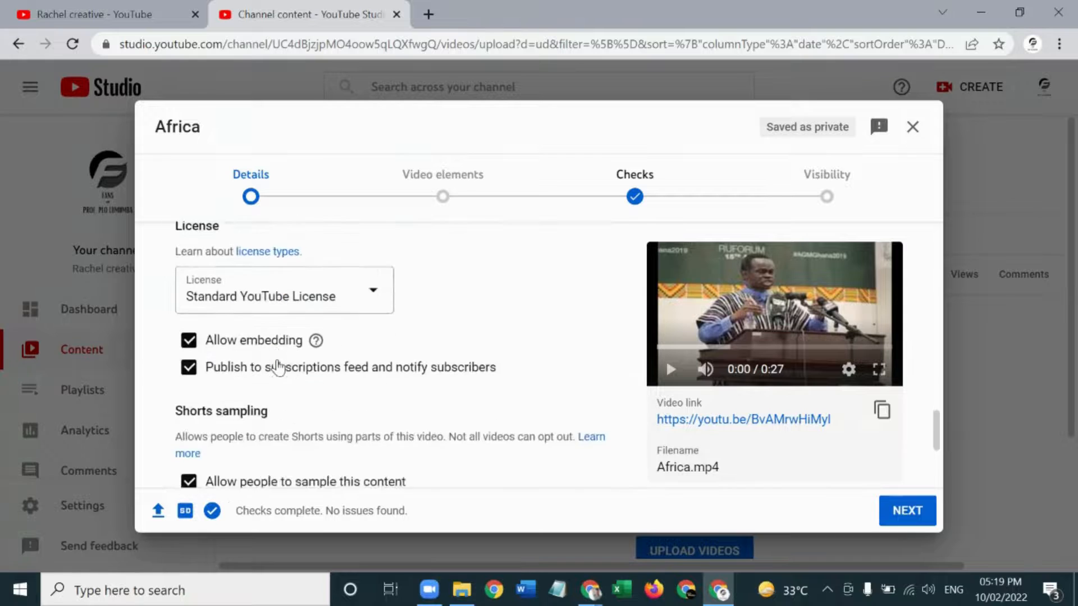
pyautogui.scroll(-5, 278, 370)
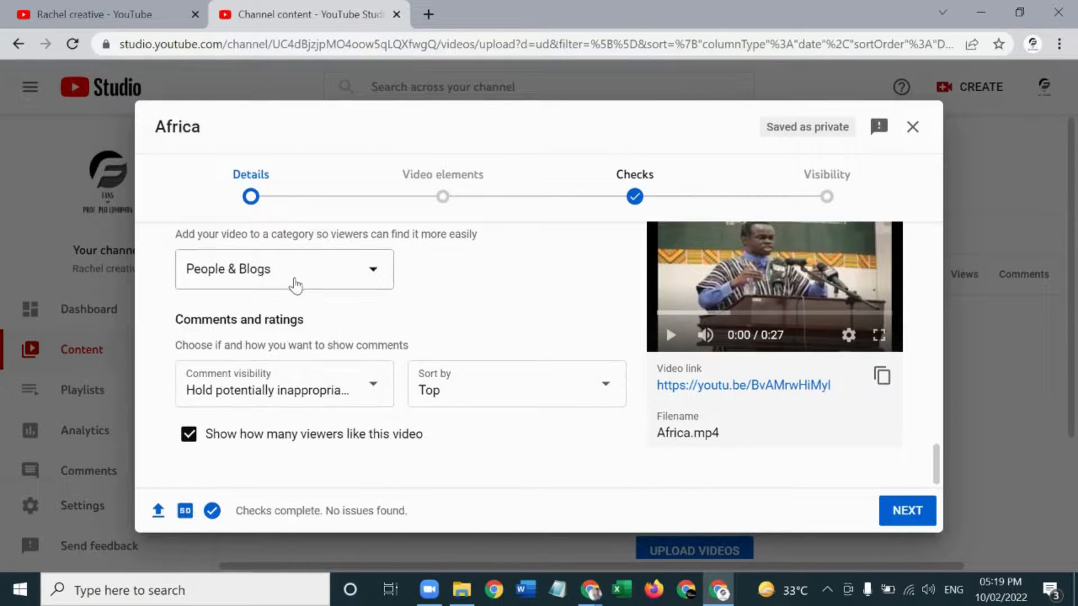
pyautogui.click(296, 285)
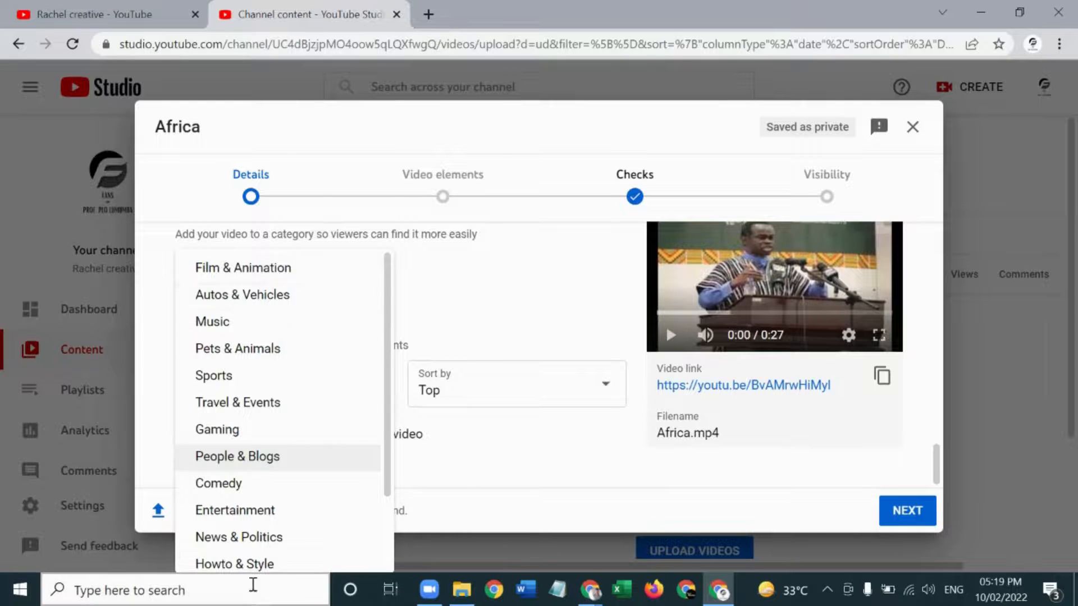
pyautogui.click(441, 323)
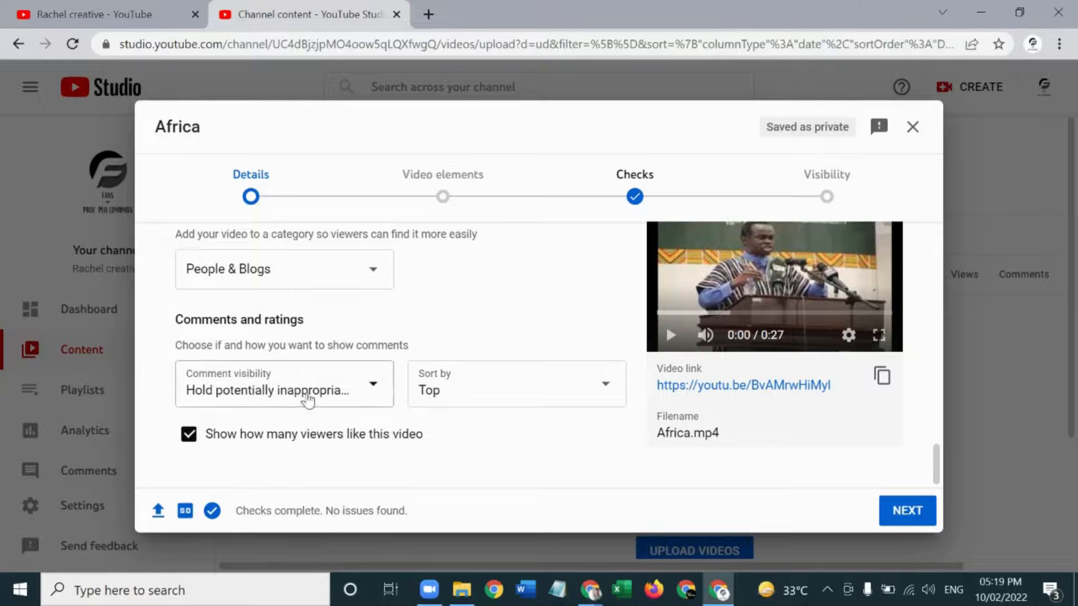
pyautogui.scroll(5, 309, 393)
pyautogui.scroll(10, 315, 371)
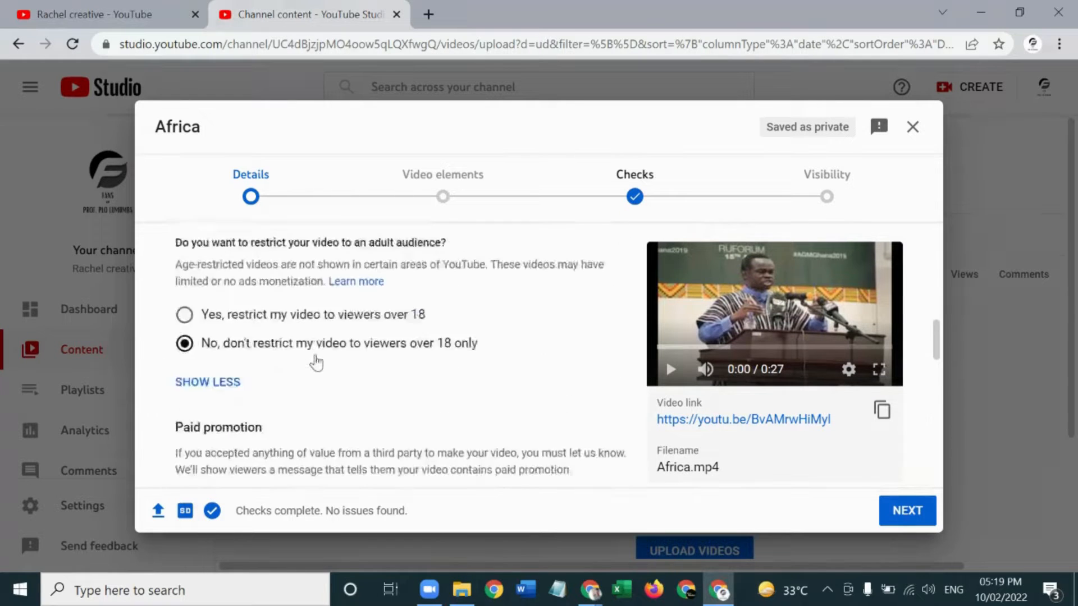
pyautogui.scroll(10, 328, 366)
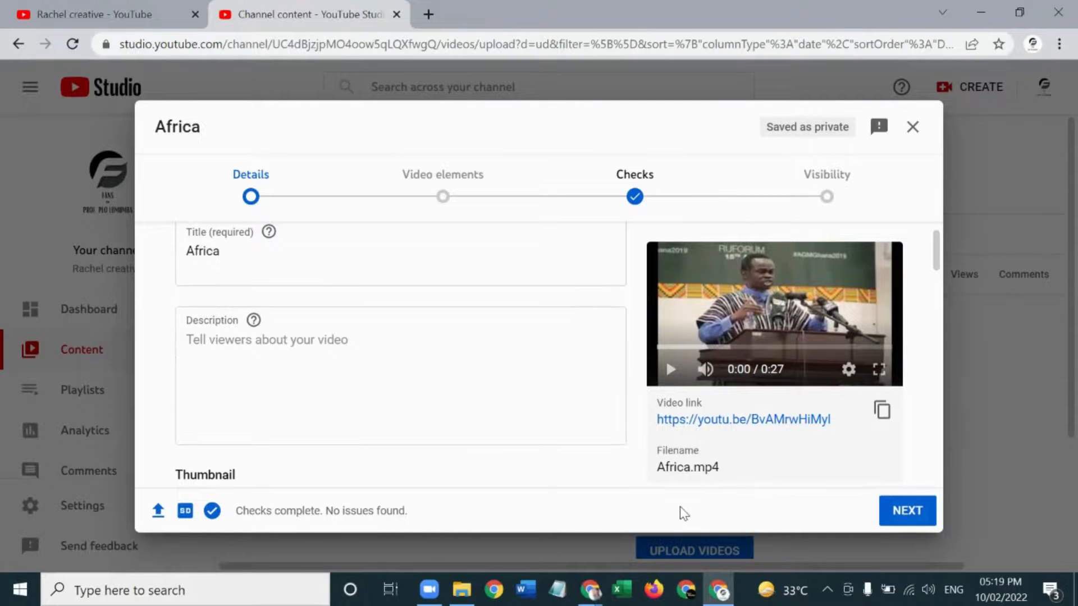
pyautogui.click(905, 511)
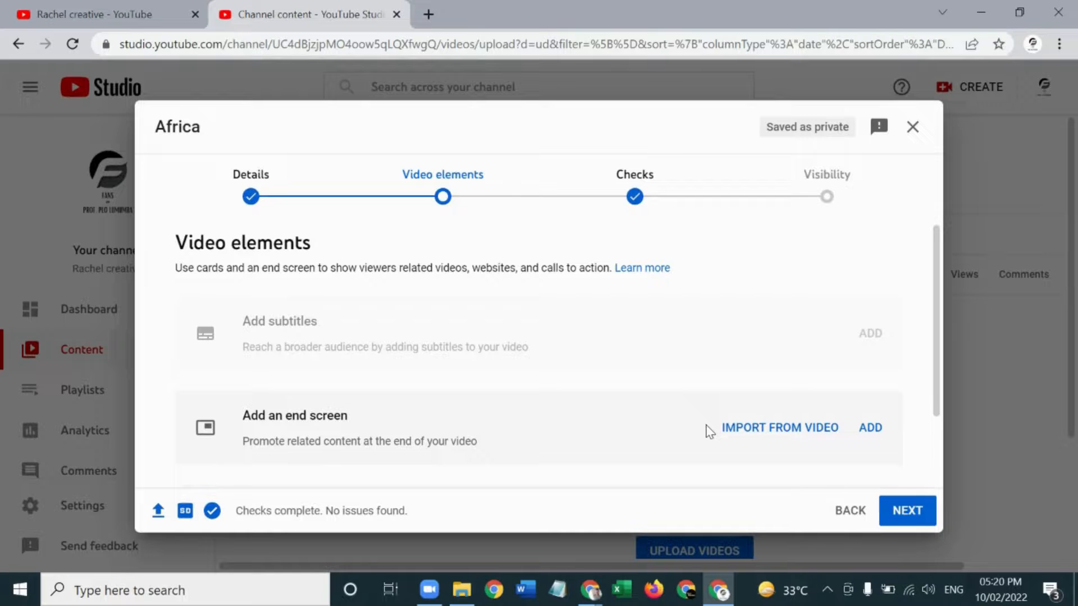
# - Try an end screen template with one video and one subscribe element on the Africa video, and discard the changes
pyautogui.scroll(-2, 426, 457)
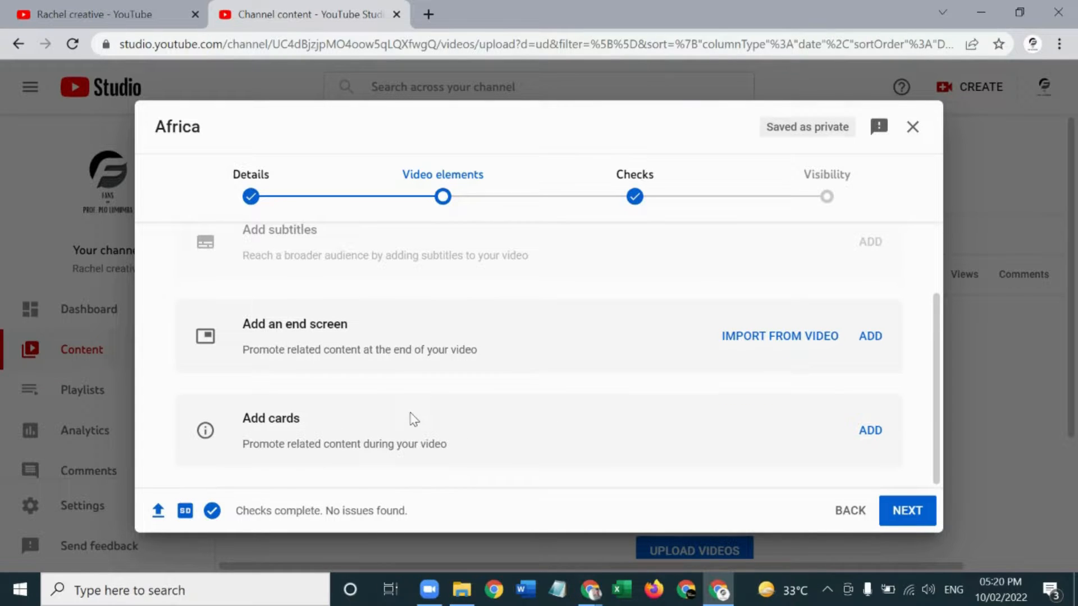
pyautogui.click(865, 349)
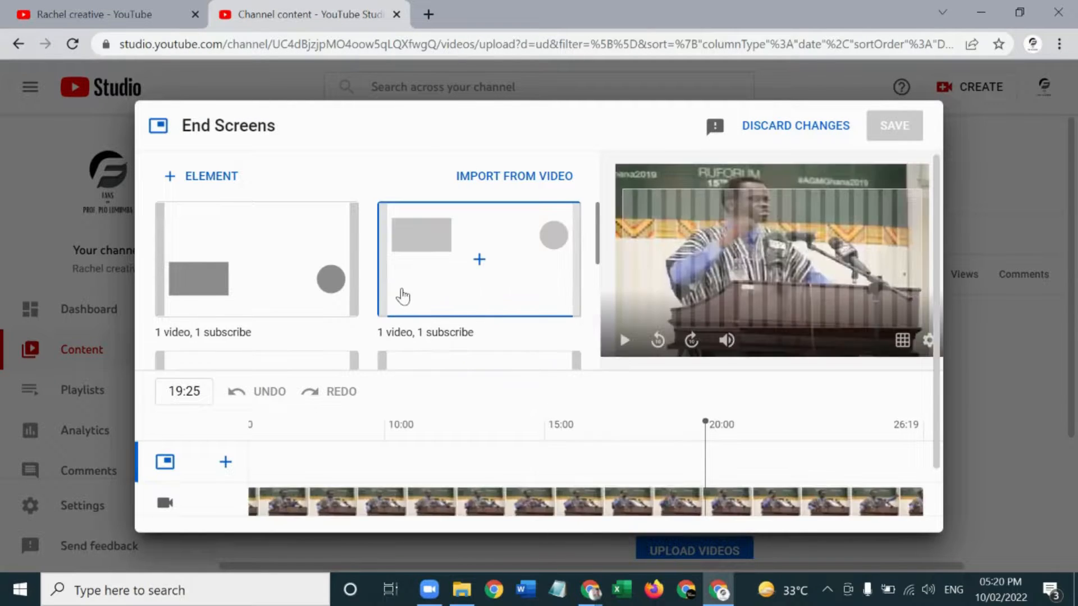
pyautogui.click(433, 275)
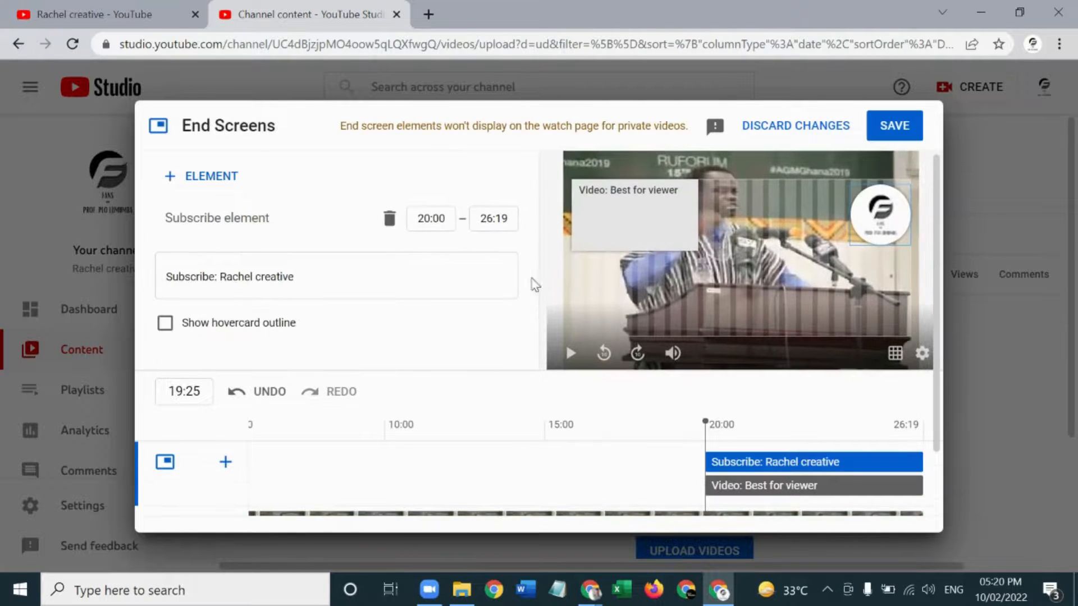
pyautogui.click(591, 231)
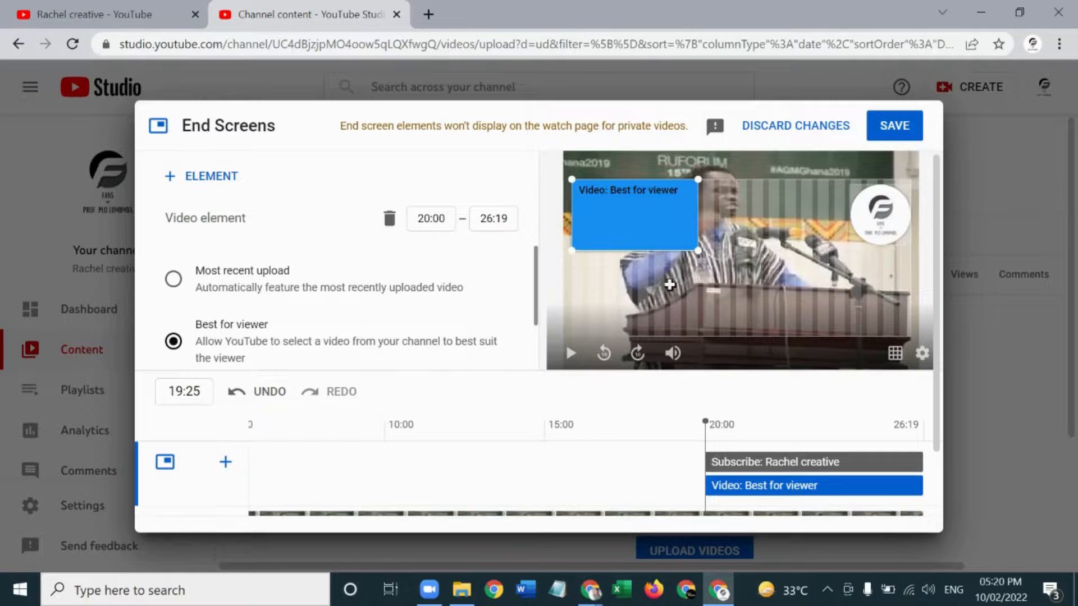
pyautogui.click(772, 135)
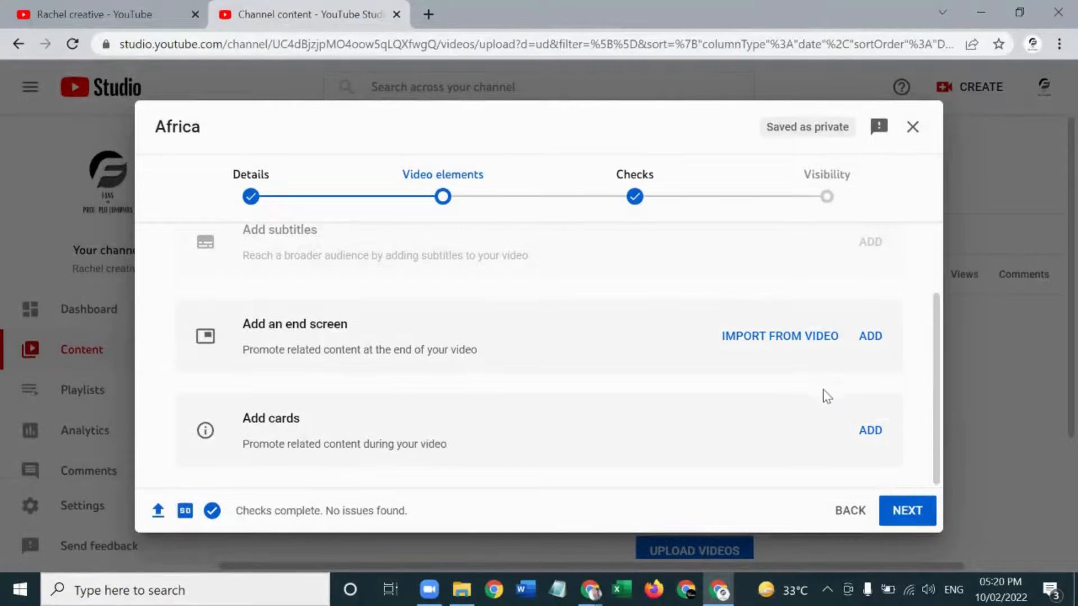
# - Explore the card types for the Africa video, move the playhead to 18:16, and discard without adding a card
pyautogui.click(870, 431)
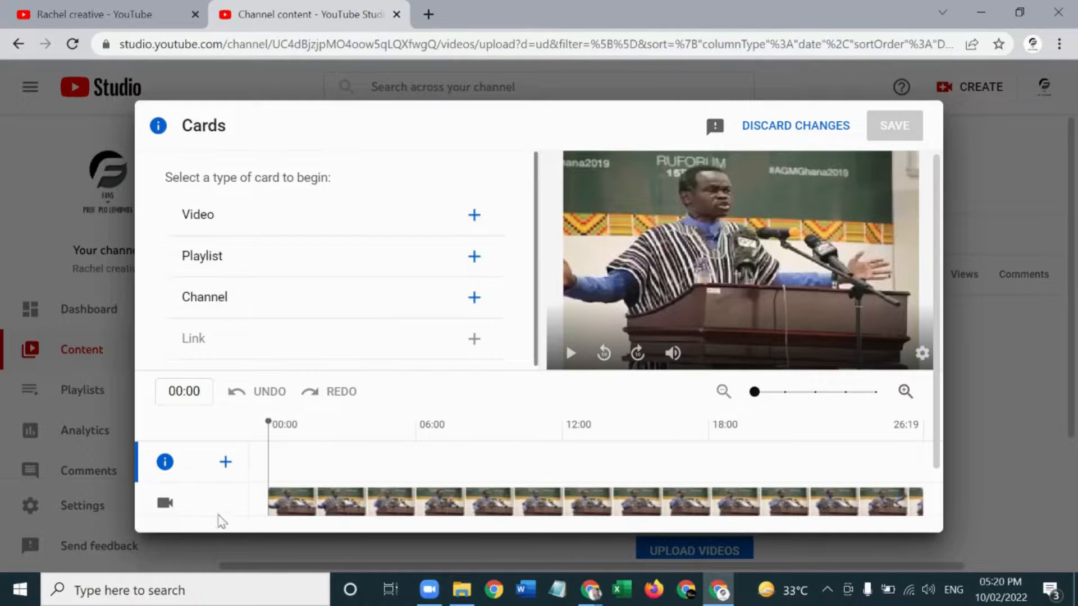
pyautogui.moveTo(269, 469); pyautogui.dragTo(725, 431)
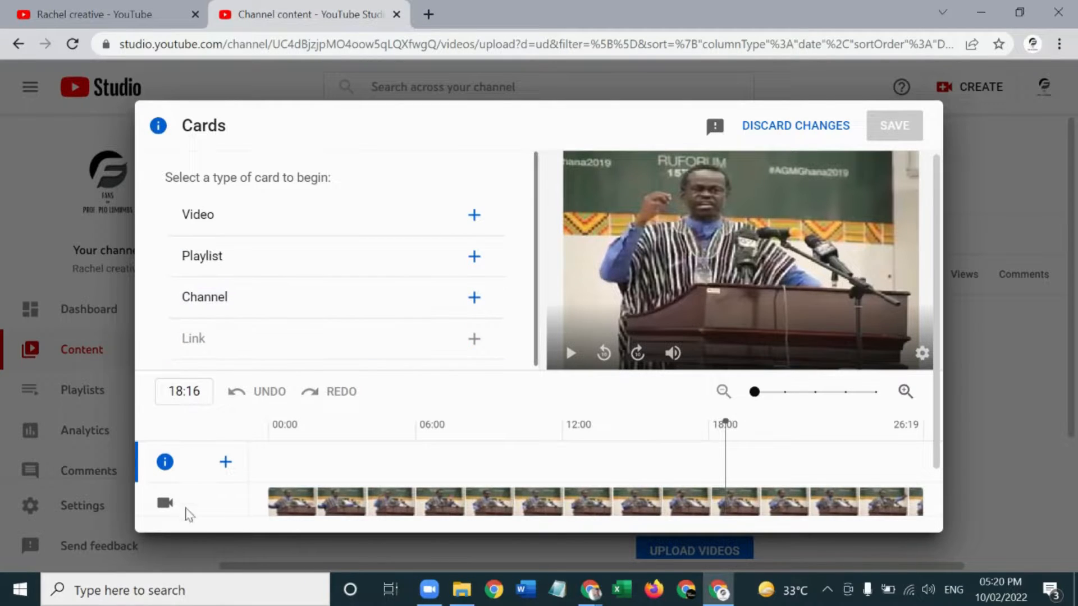
pyautogui.click(760, 137)
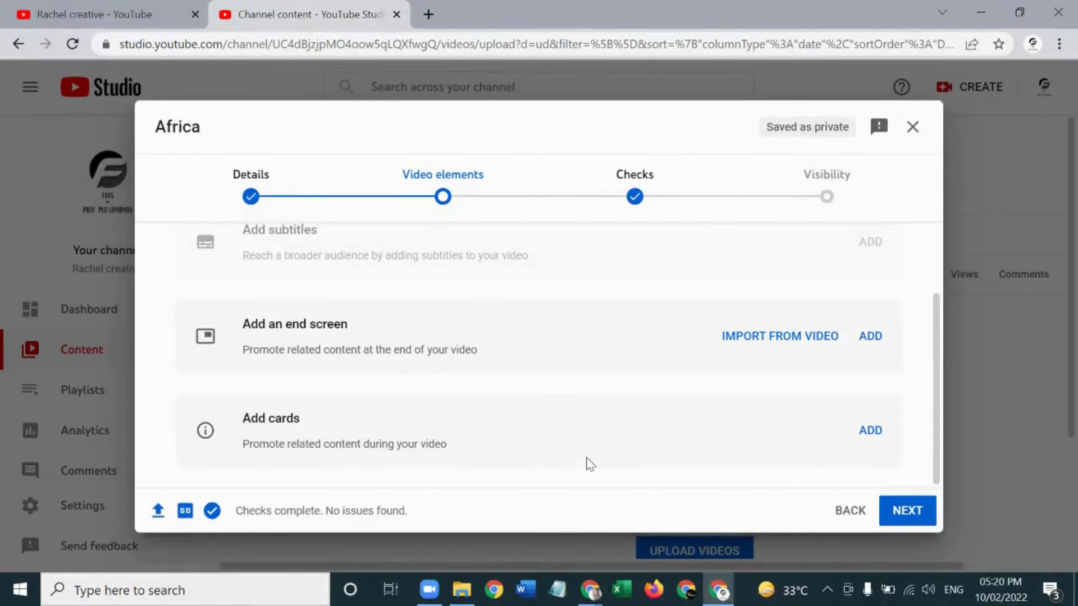
# - Continue past the copyright checks, review the visibility options, and save and close the upload without choosing a visibility
pyautogui.click(922, 512)
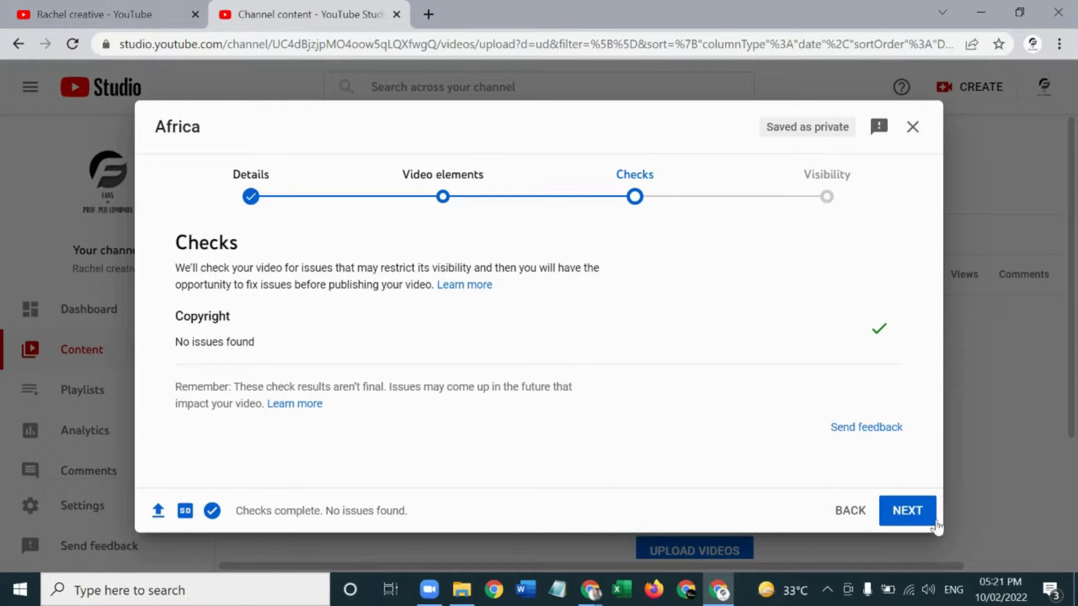
pyautogui.click(916, 519)
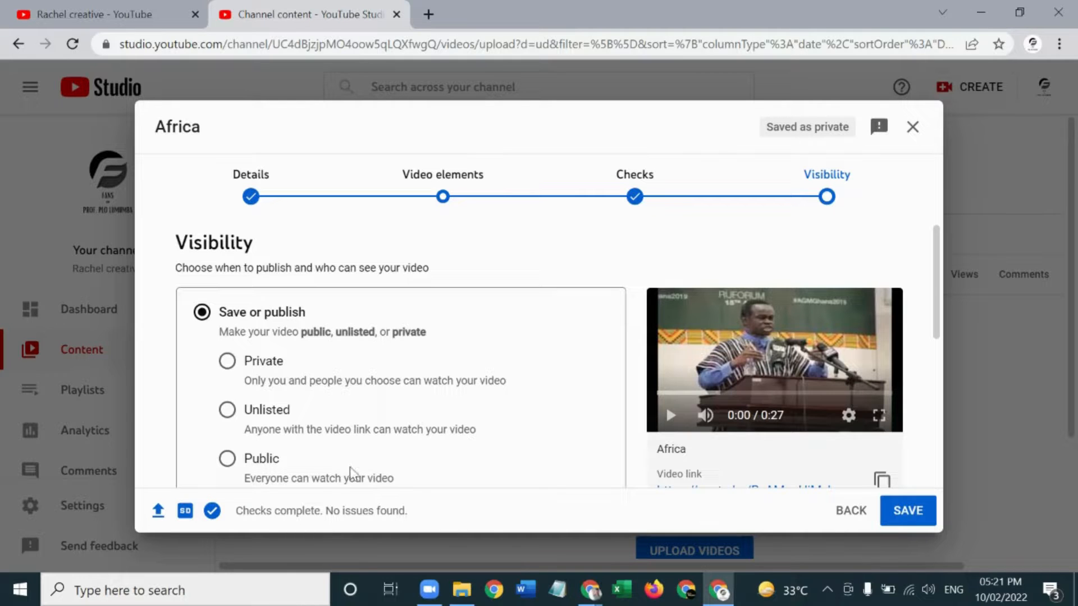
pyautogui.scroll(-4, 360, 460)
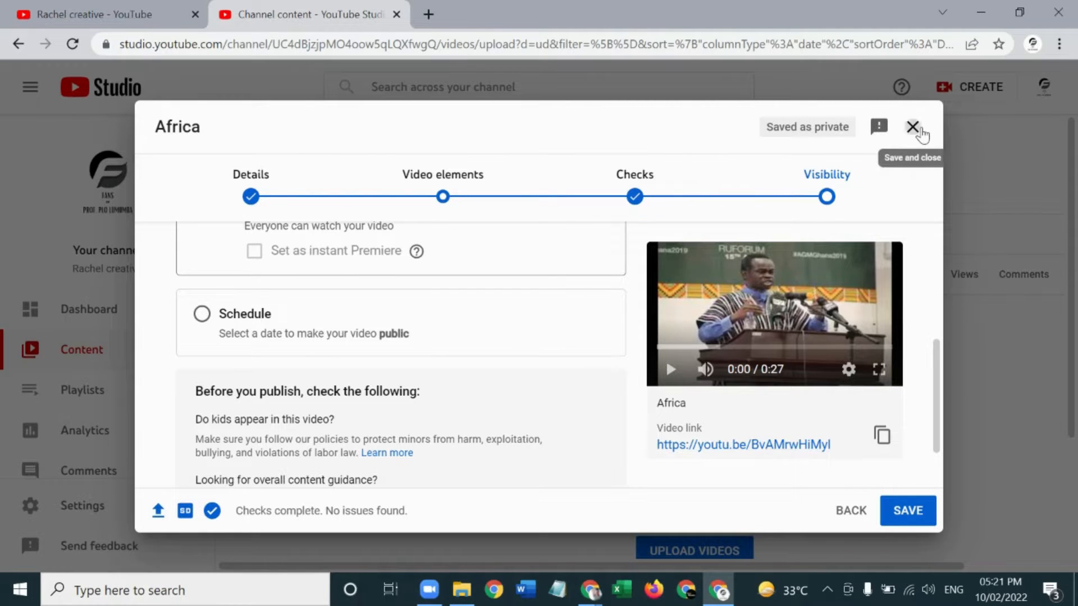
pyautogui.click(913, 127)
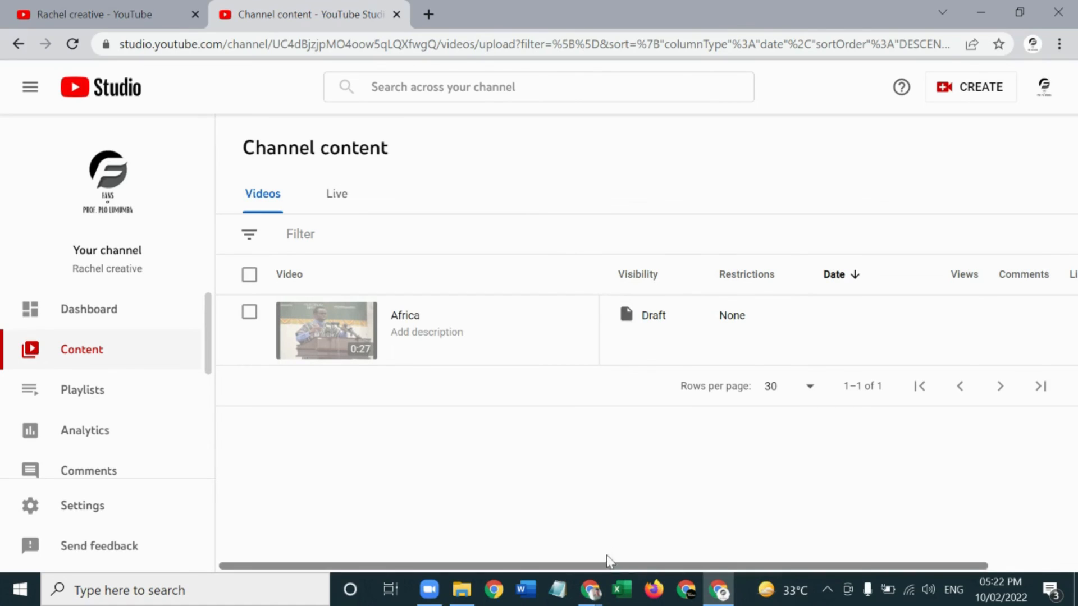
pyautogui.moveTo(595, 584)
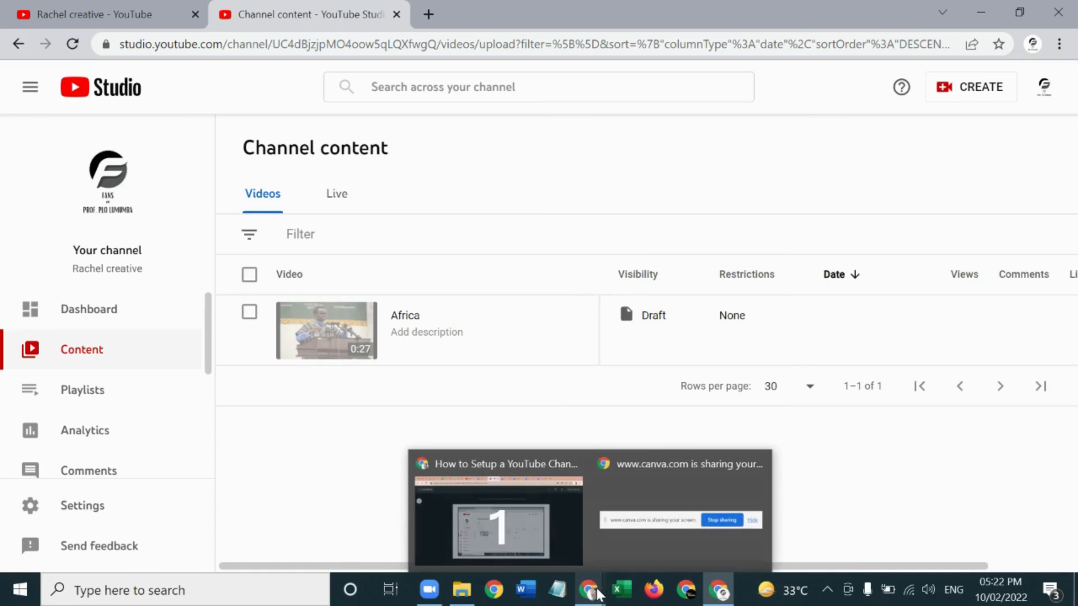